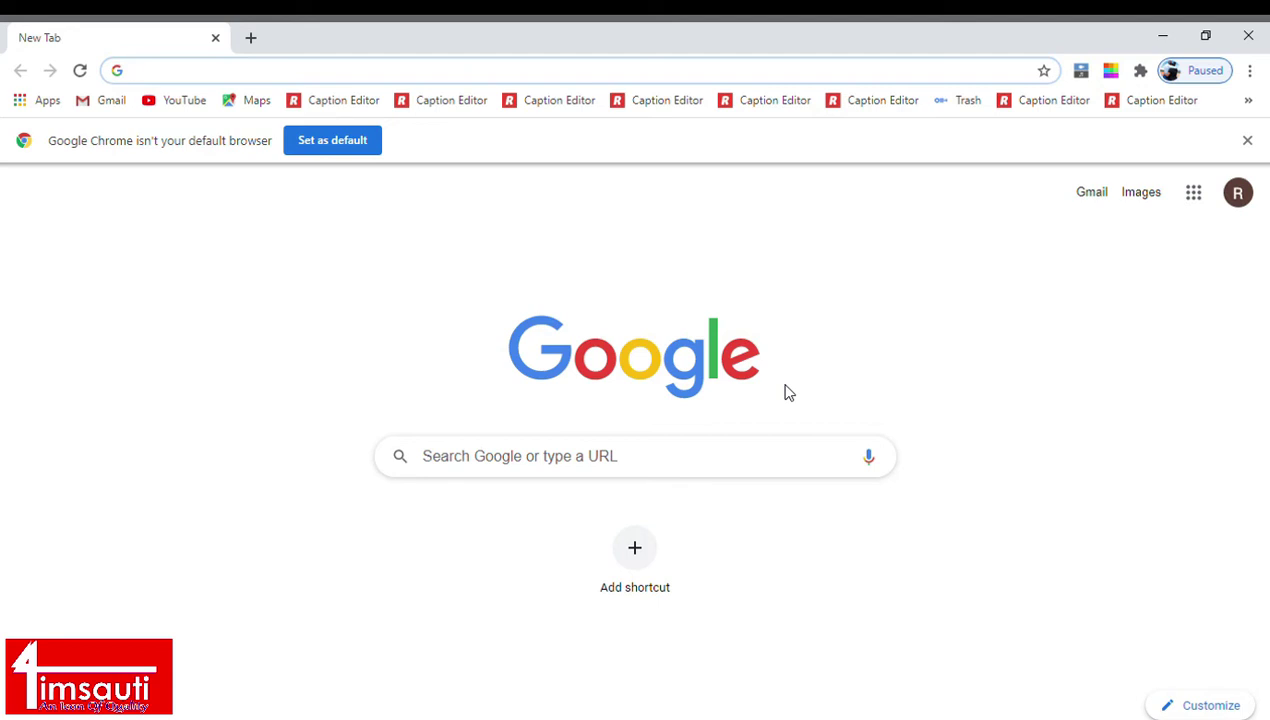
- Search Google for 'sign up for paypal account in kenya' and scroll to the PayPal homepage result
{"action": "left_click", "coordinate": [315, 75]}
{"action": "type", "text": "SIGN"}
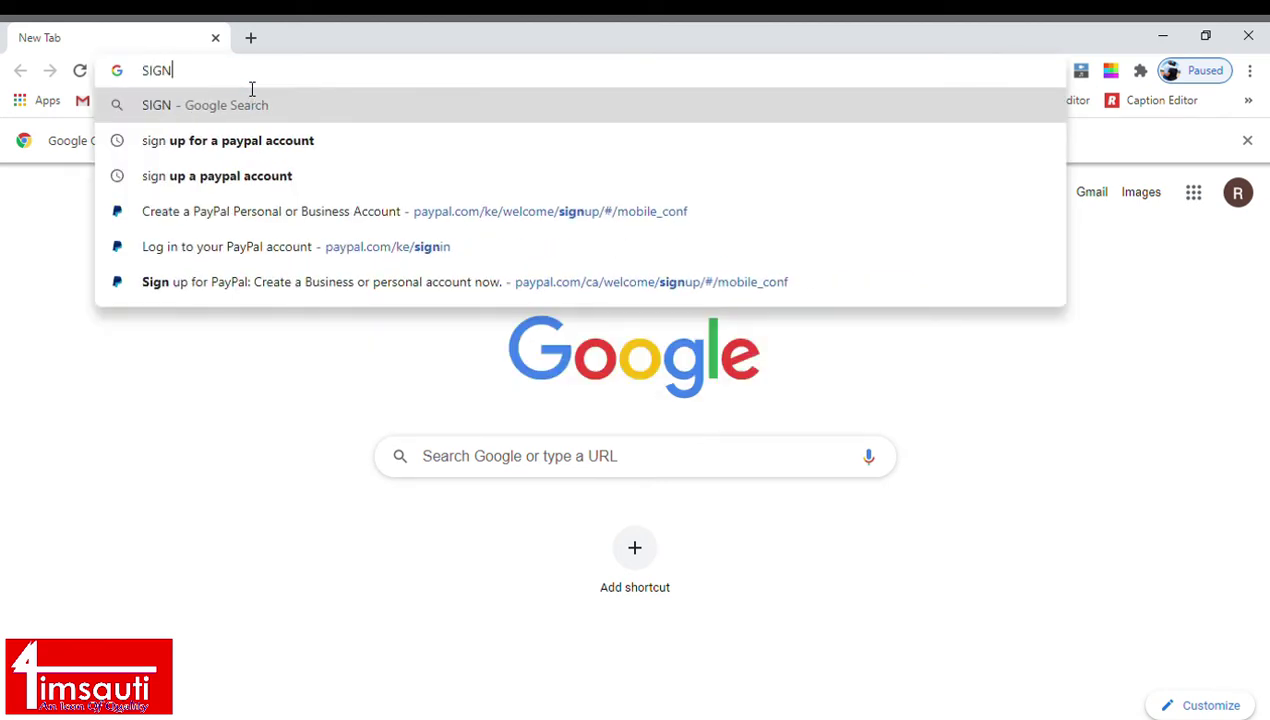
{"action": "type", "text": " for a "}
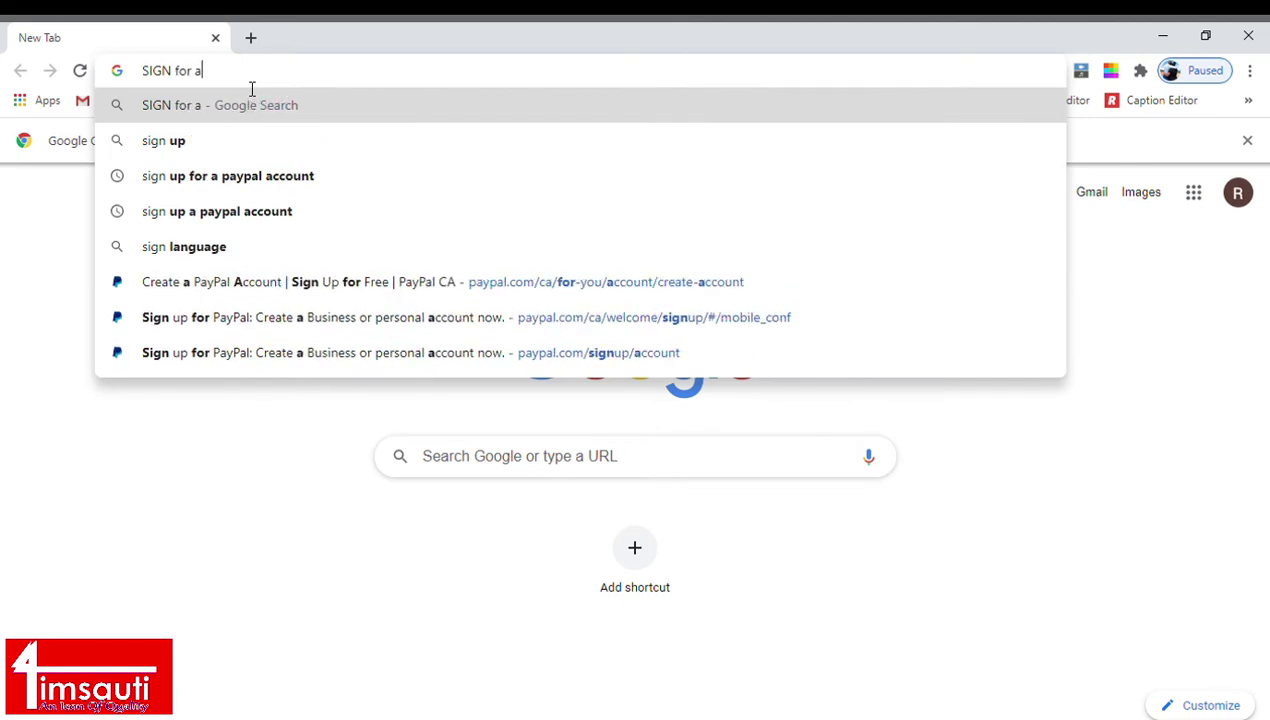
{"action": "type", "text": "paypal "}
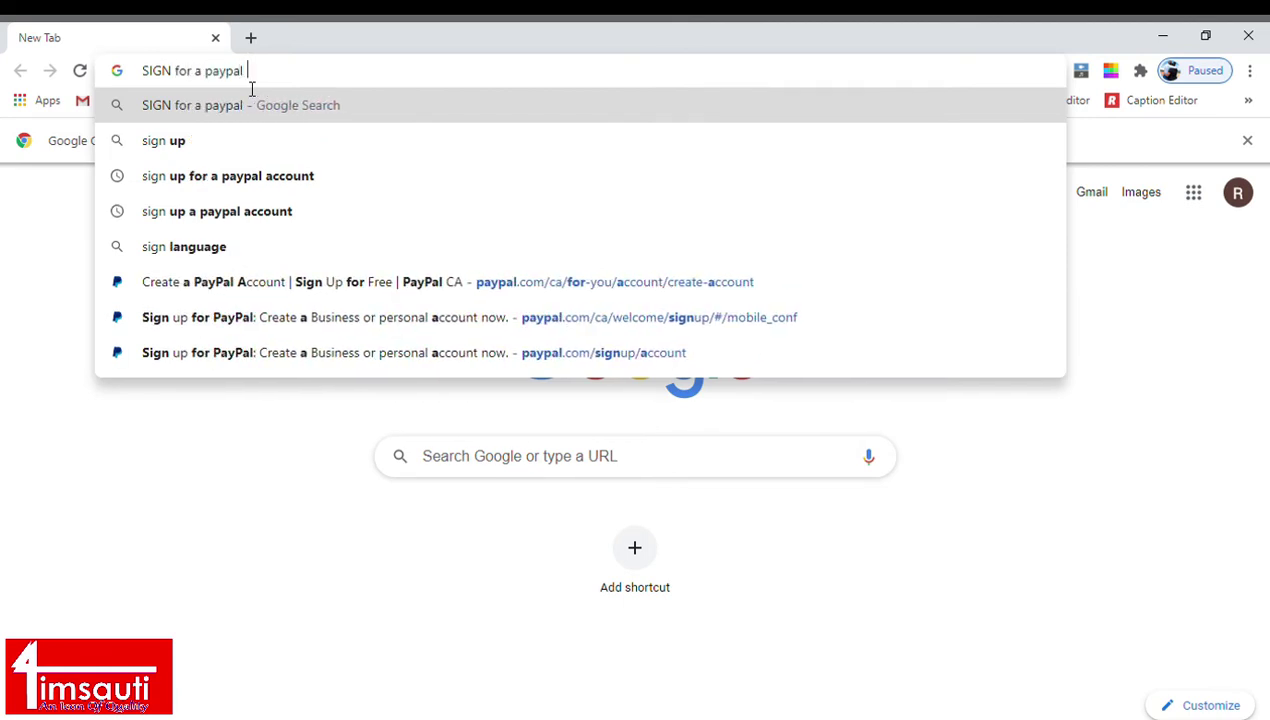
{"action": "type", "text": "acc"}
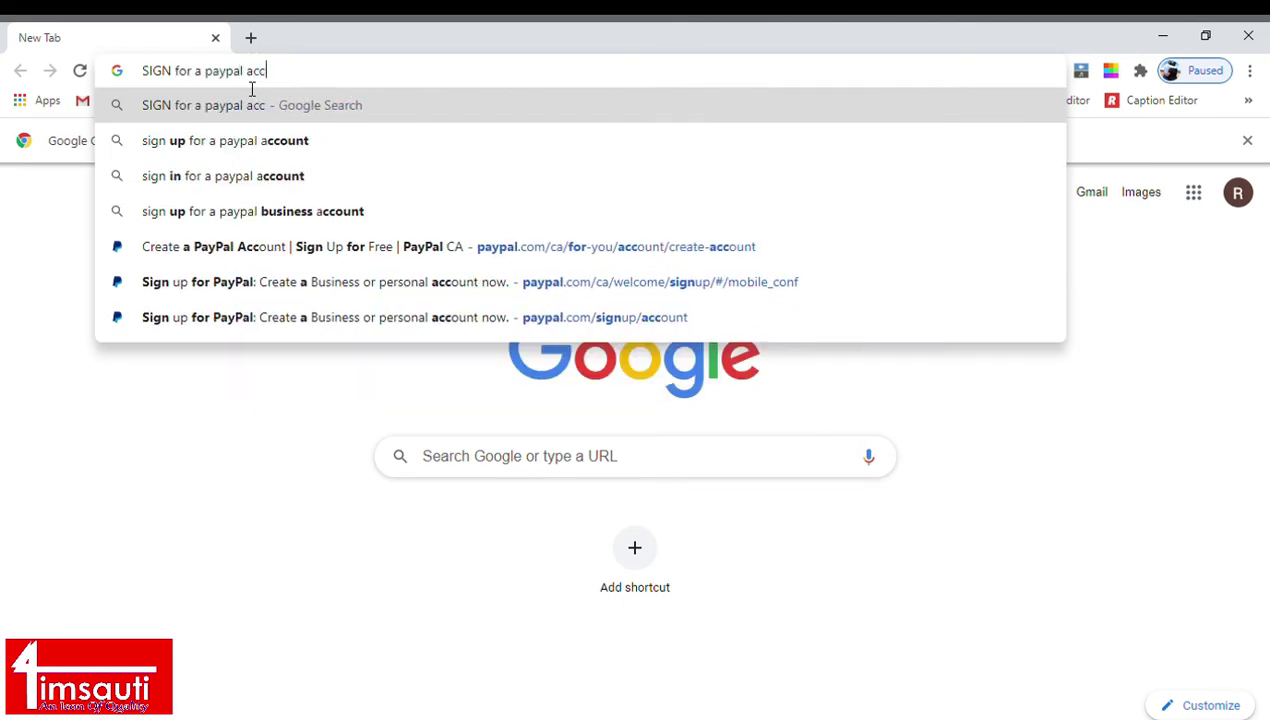
{"action": "type", "text": "ount in Kenya"}
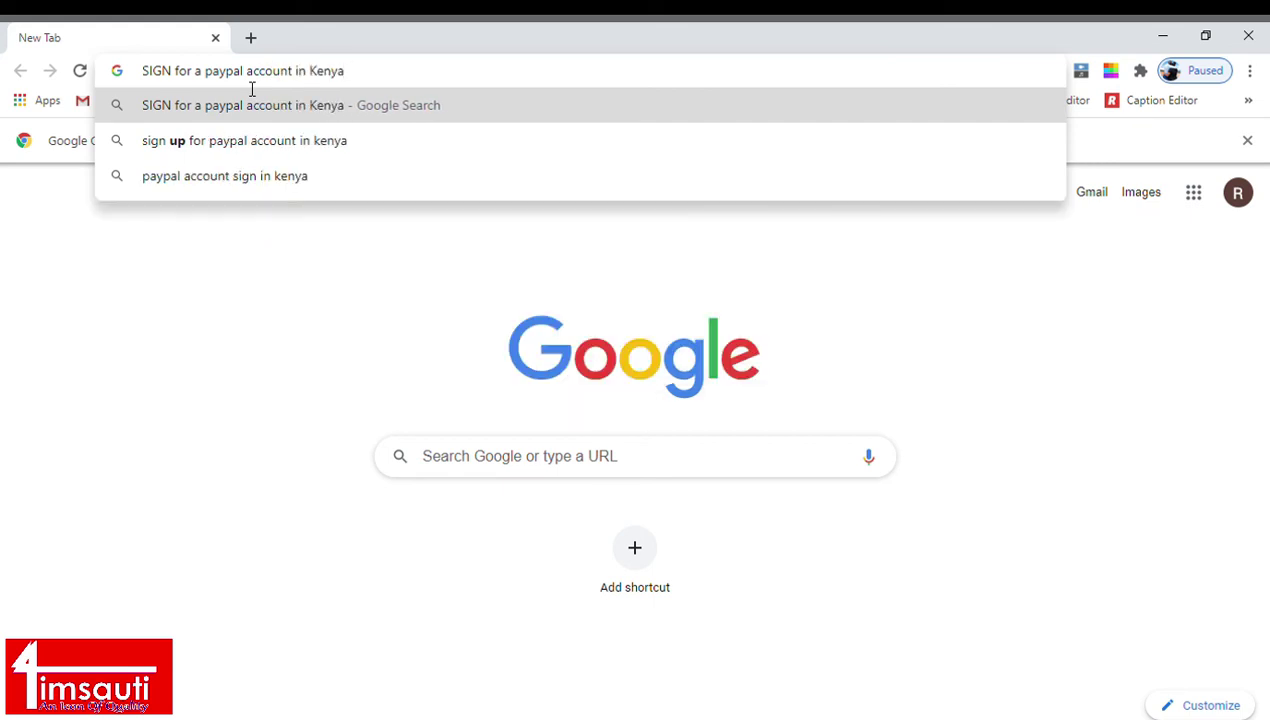
{"action": "left_click", "coordinate": [279, 148]}
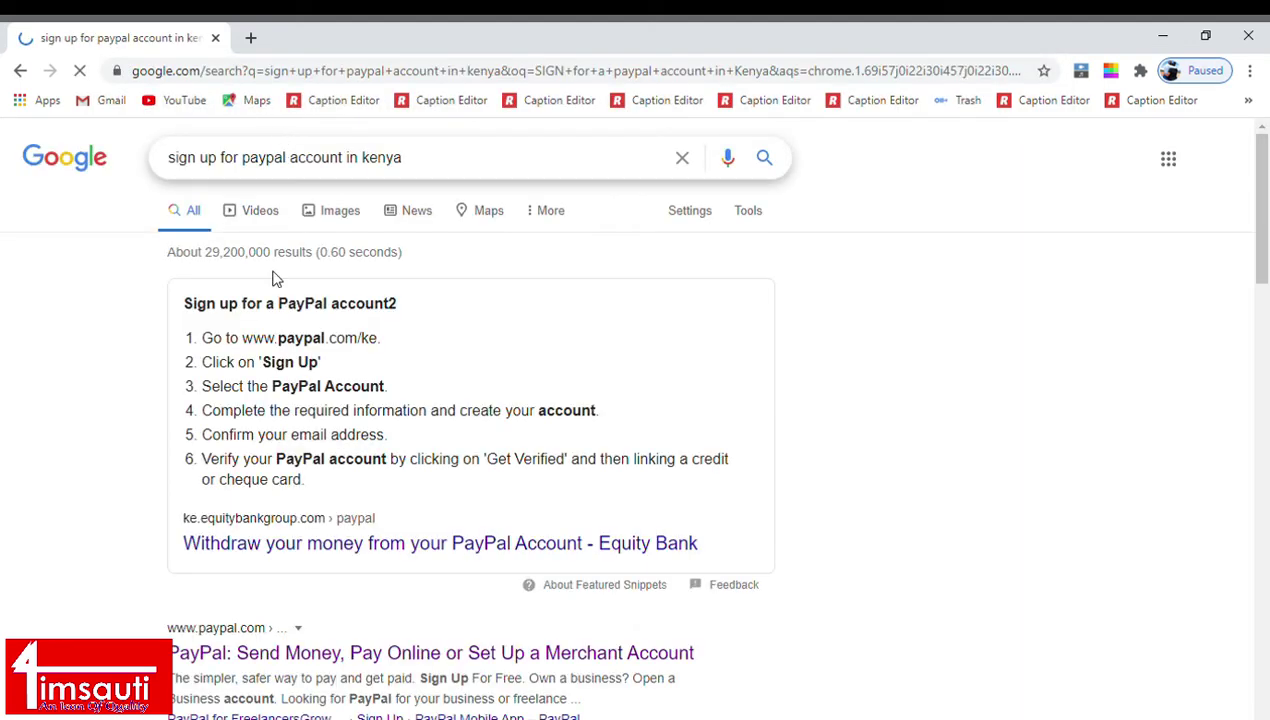
{"action": "left_click_drag", "start_coordinate": [1265, 199], "coordinate": [1265, 256]}
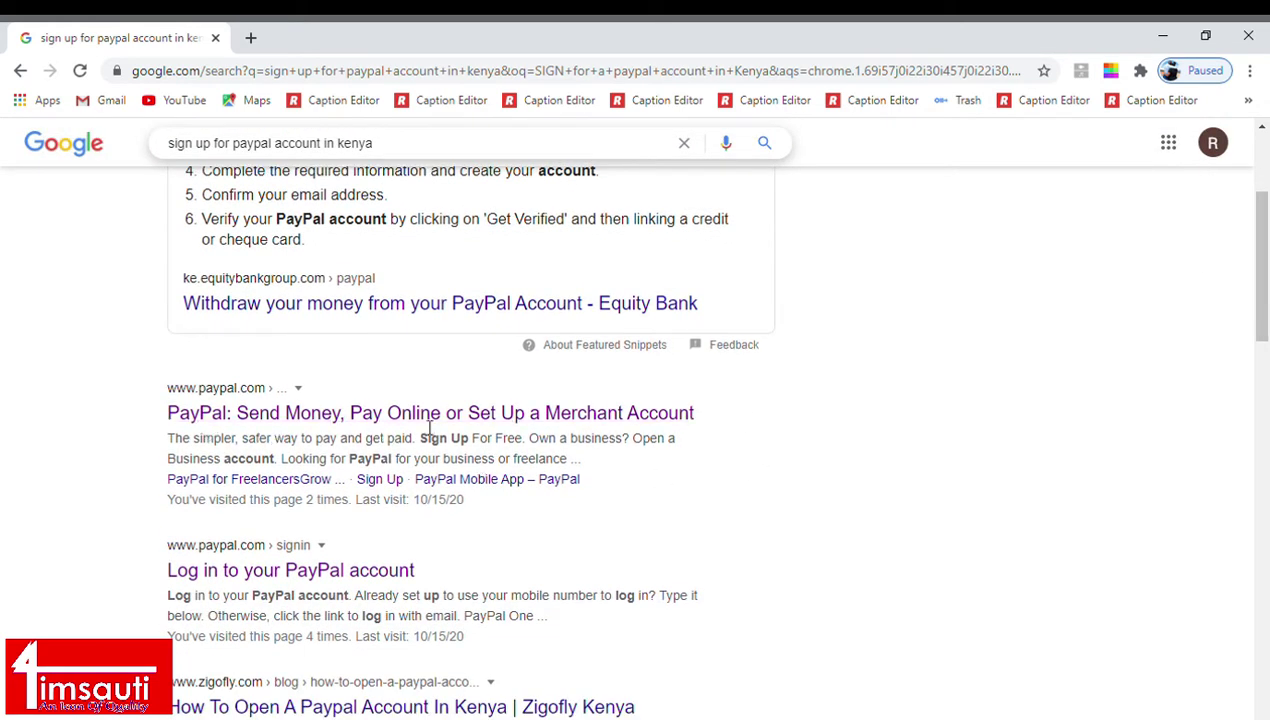
{"action": "left_click_drag", "start_coordinate": [697, 414], "coordinate": [102, 420]}
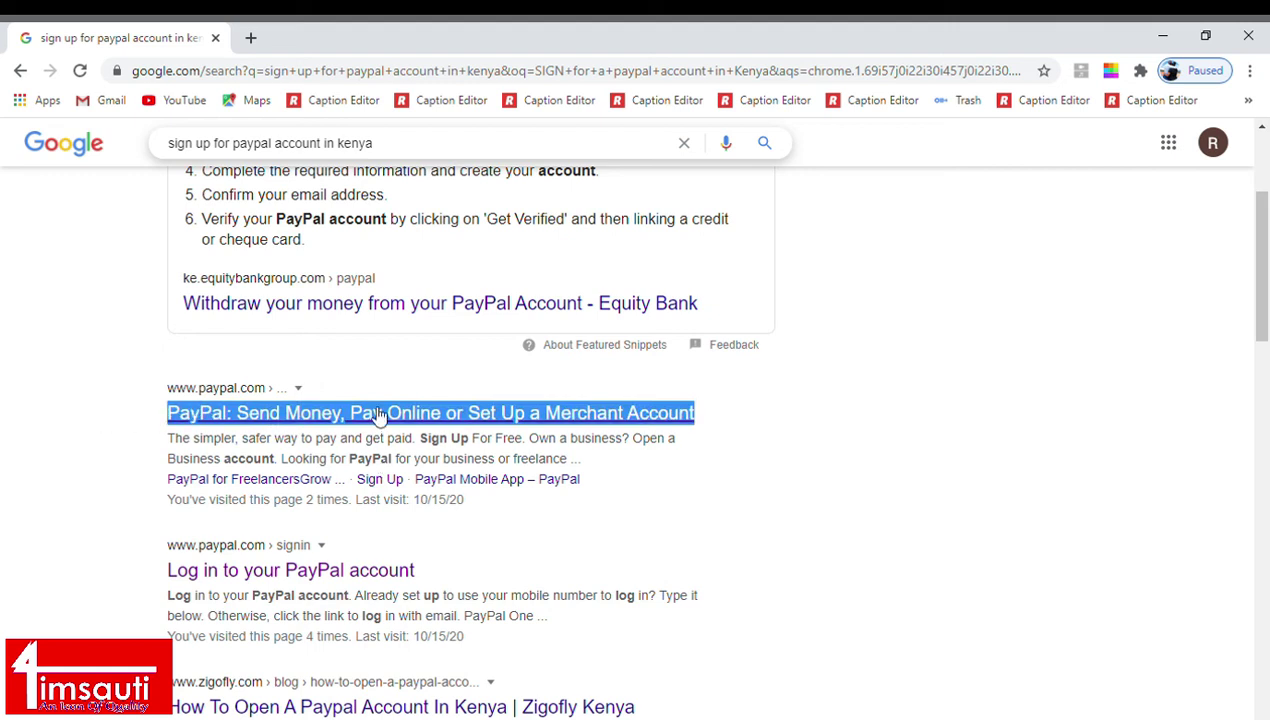
- Open PayPal Kenya, start signing up, and continue with the Personal Account type
{"action": "left_click", "coordinate": [568, 420]}
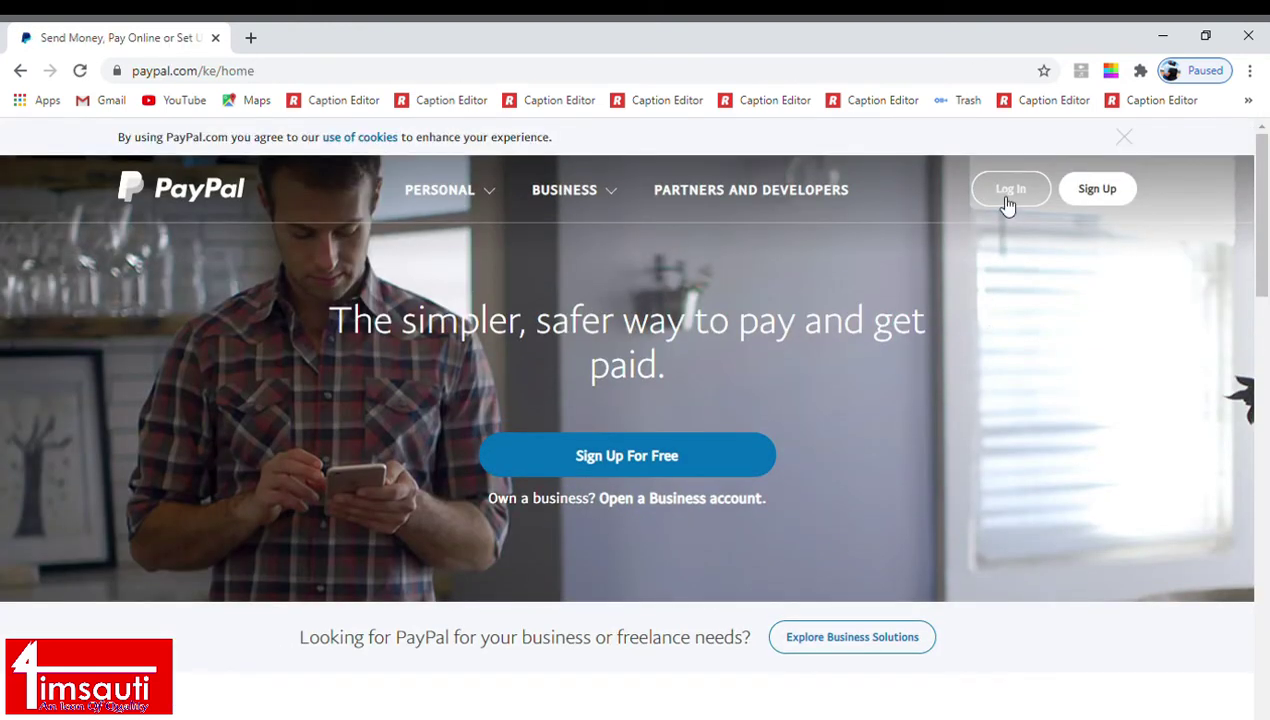
{"action": "left_click", "coordinate": [1100, 200]}
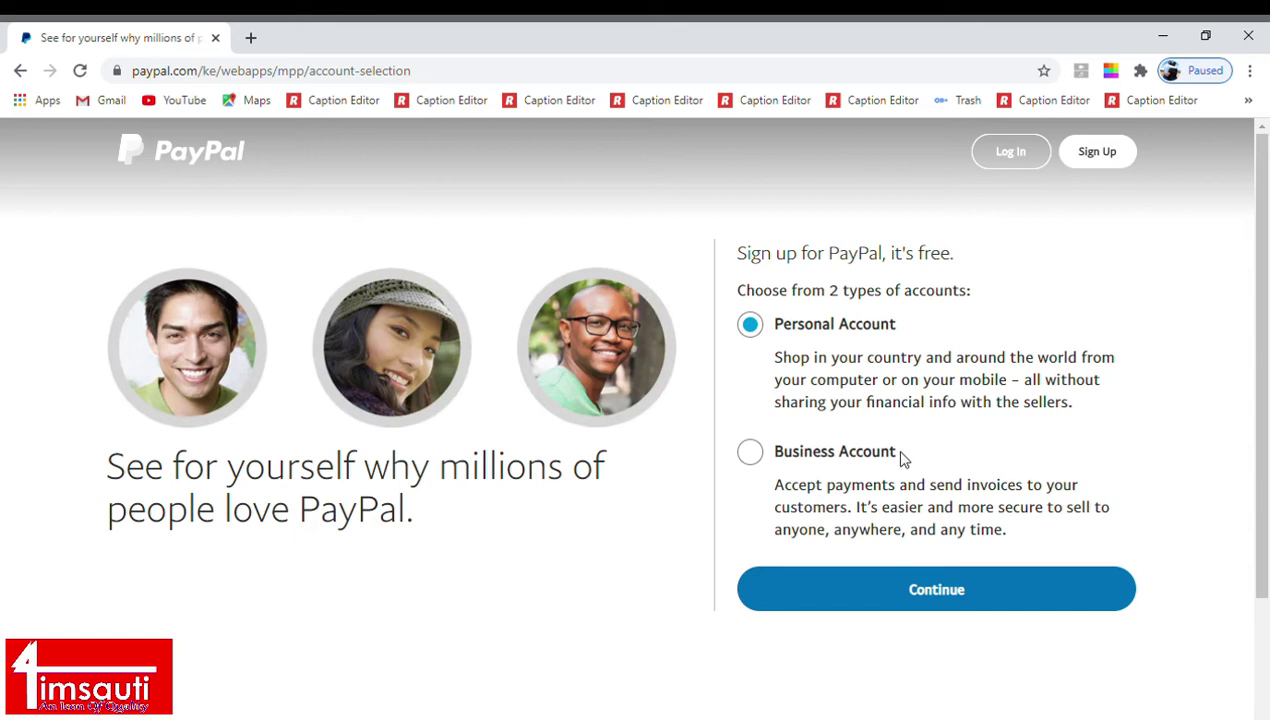
{"action": "left_click_drag", "start_coordinate": [899, 456], "coordinate": [786, 458]}
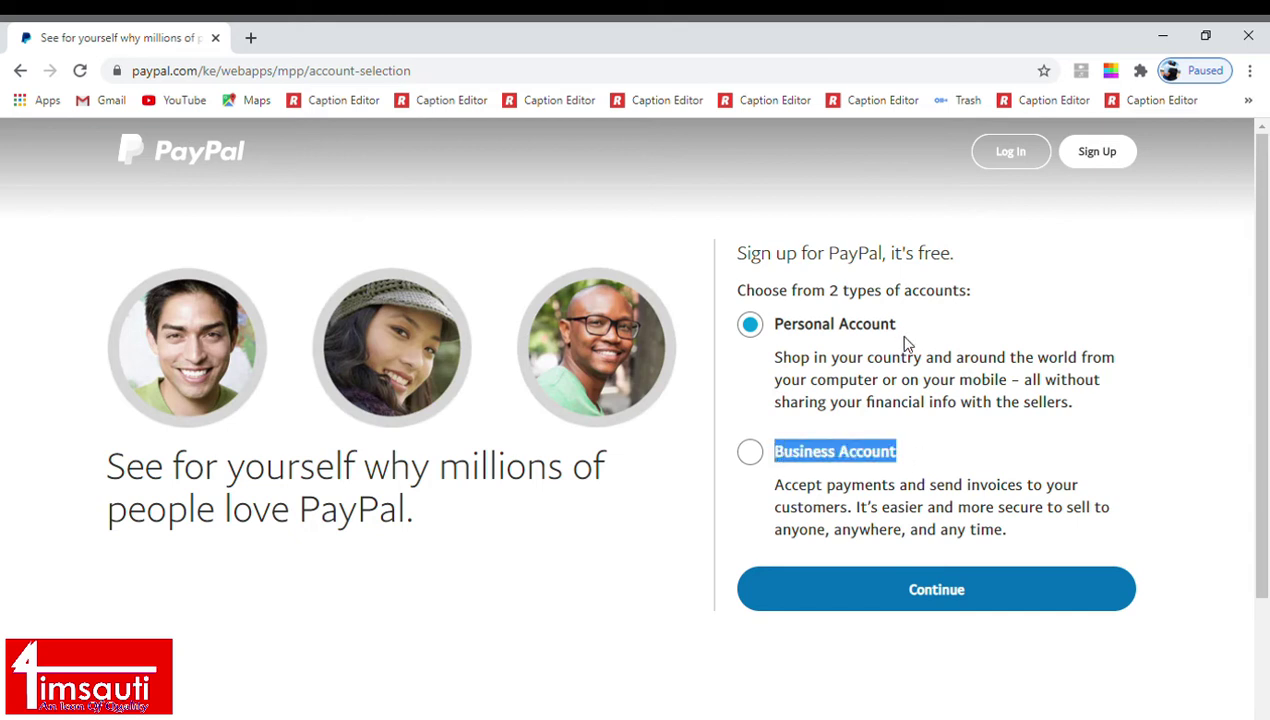
{"action": "left_click_drag", "start_coordinate": [904, 330], "coordinate": [780, 334]}
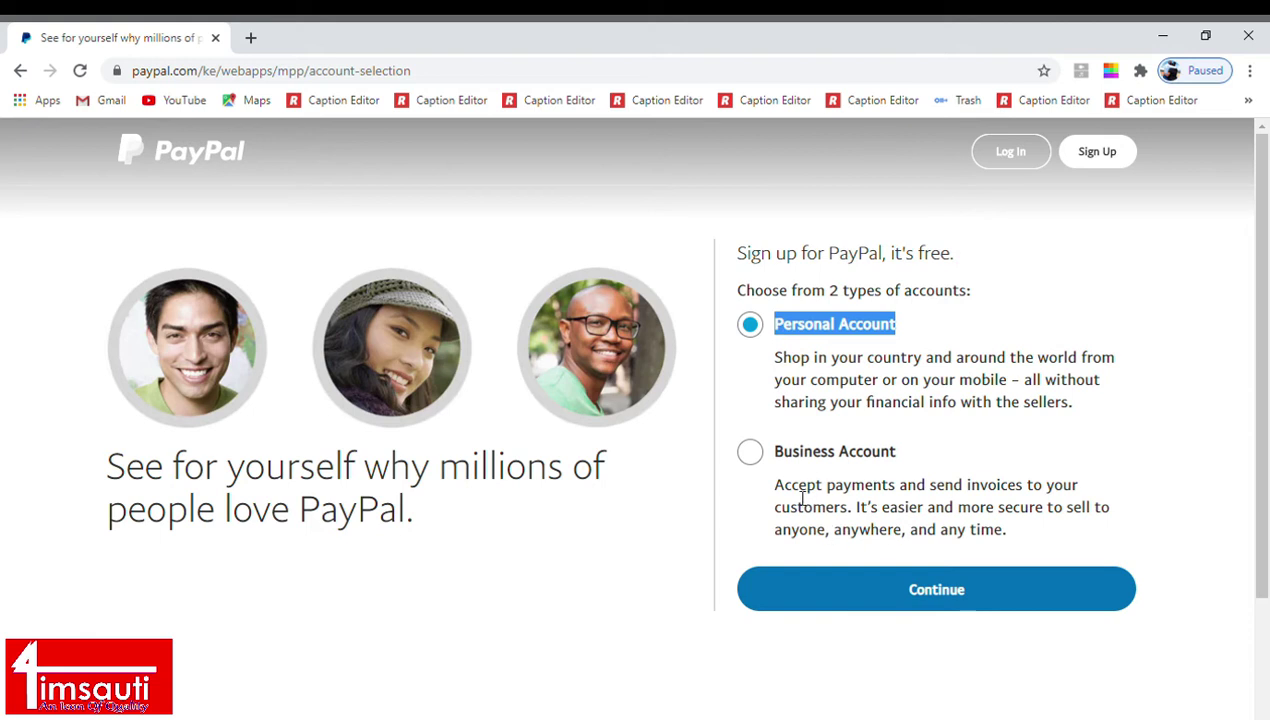
{"action": "left_click_drag", "start_coordinate": [912, 455], "coordinate": [779, 457]}
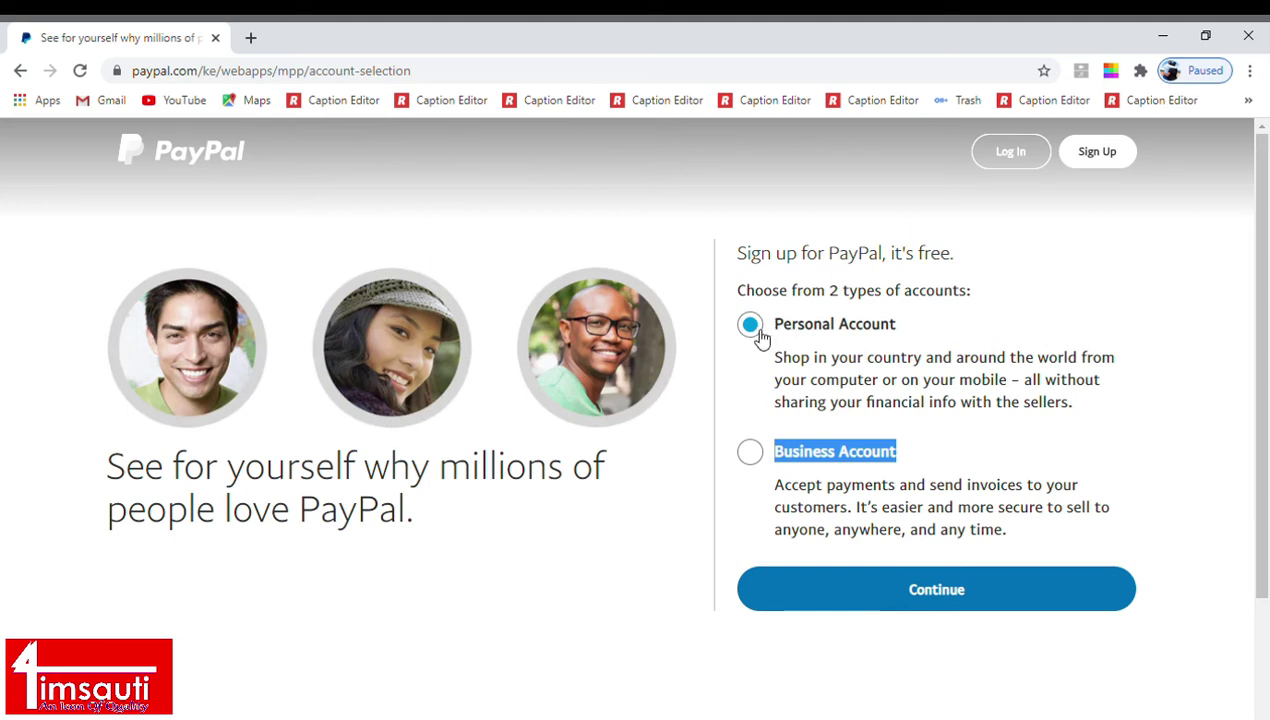
{"action": "left_click", "coordinate": [916, 594]}
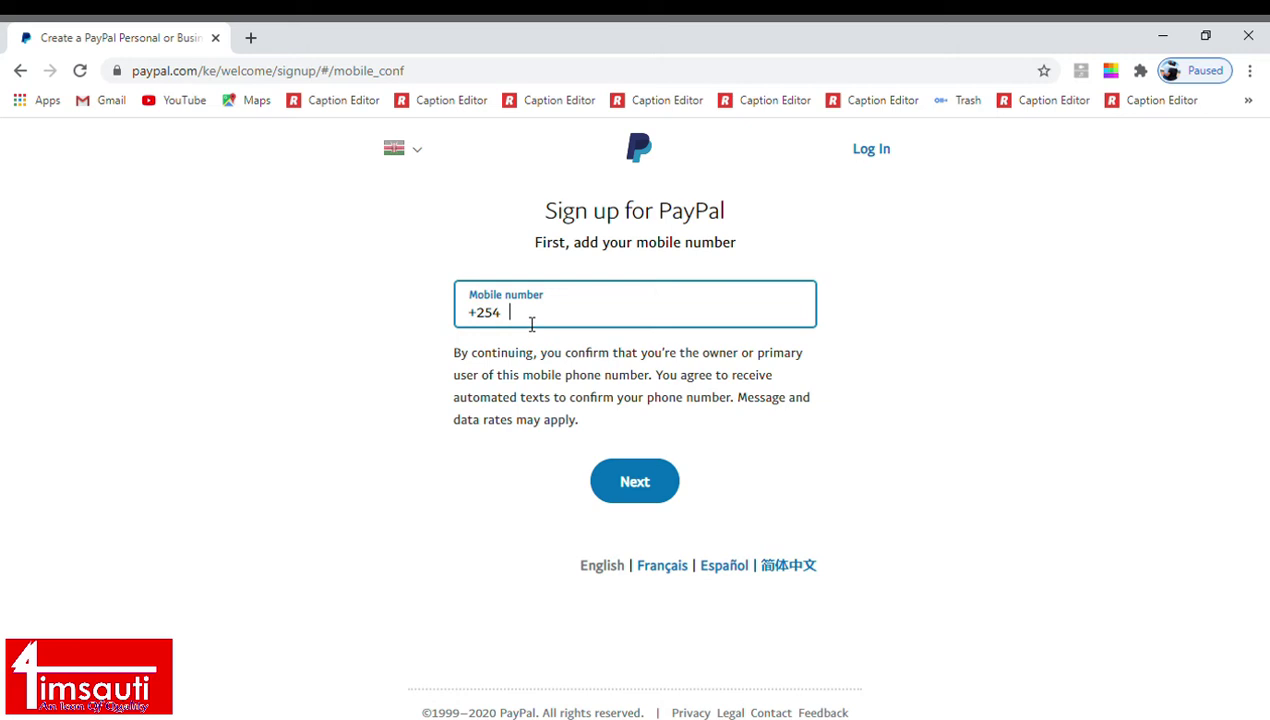
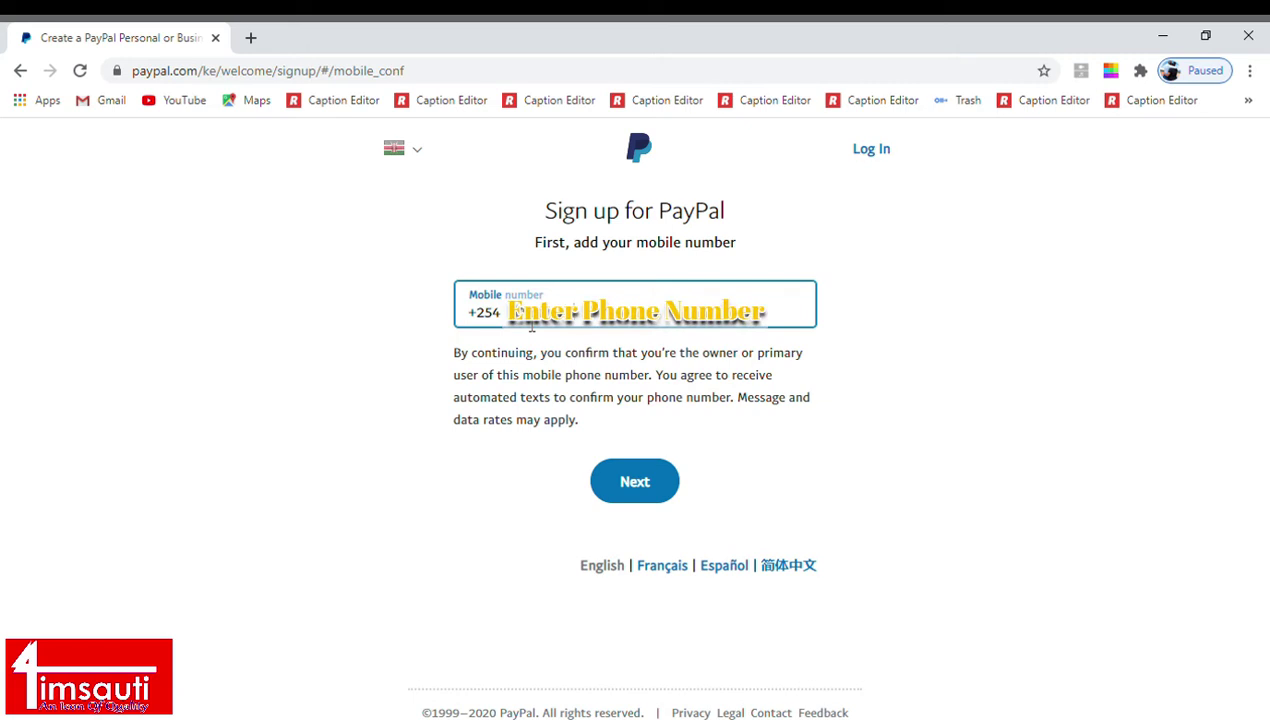
- Submit the Kenyan mobile number after +254 and enter the six-digit SMS confirmation code
{"action": "left_click", "coordinate": [638, 490]}
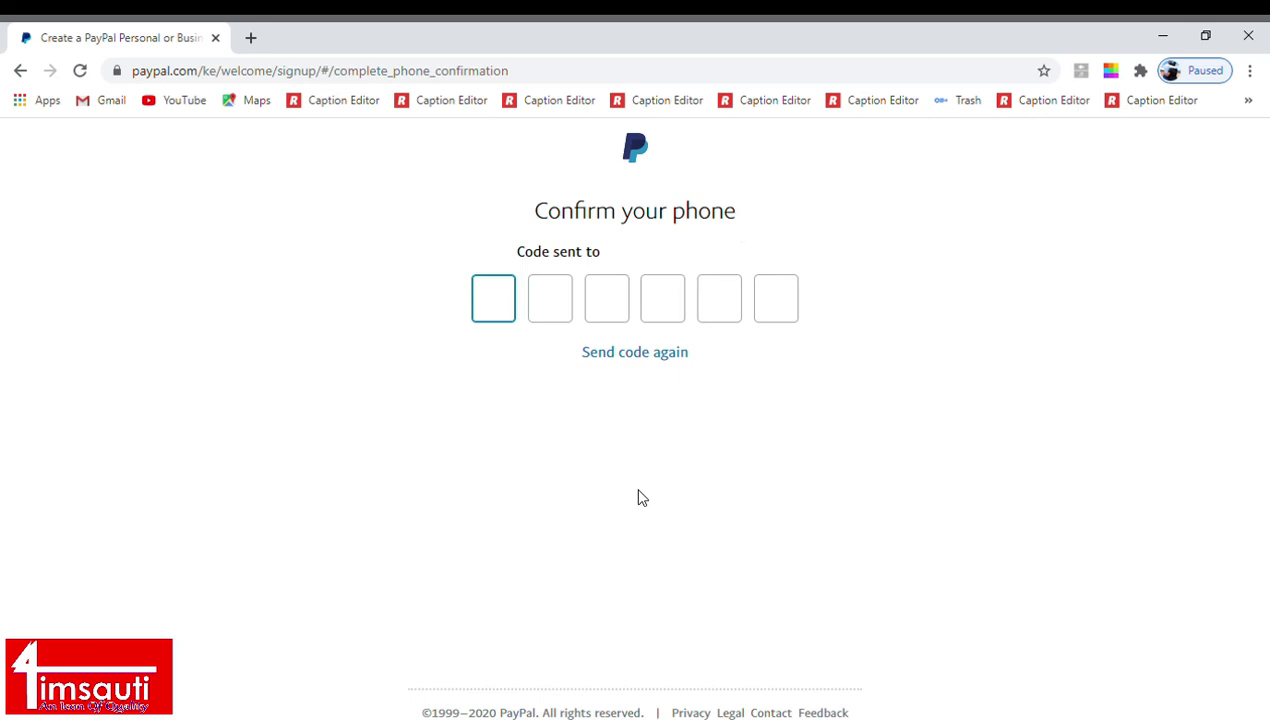
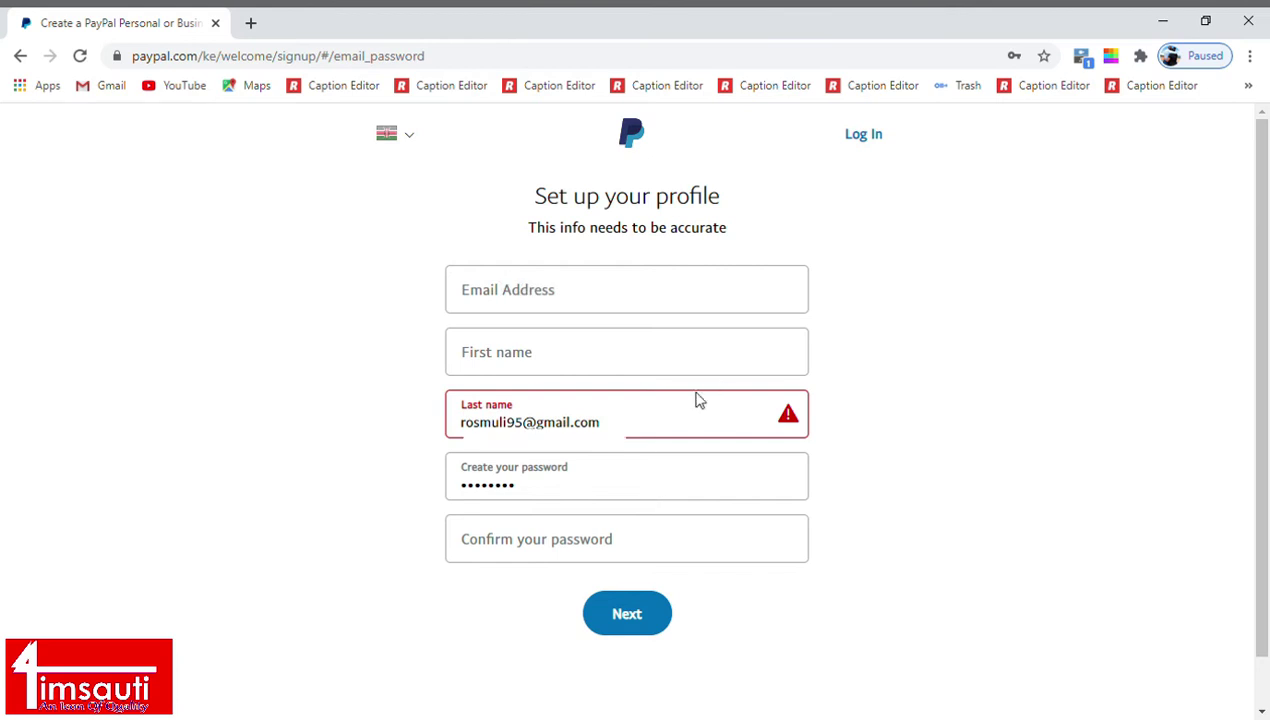
- Clear the misplaced entry from Last name, then fill in the e-mail address, first name and last name
{"action": "left_click_drag", "start_coordinate": [684, 428], "coordinate": [440, 432]}
{"action": "key", "text": "BackSpace"}
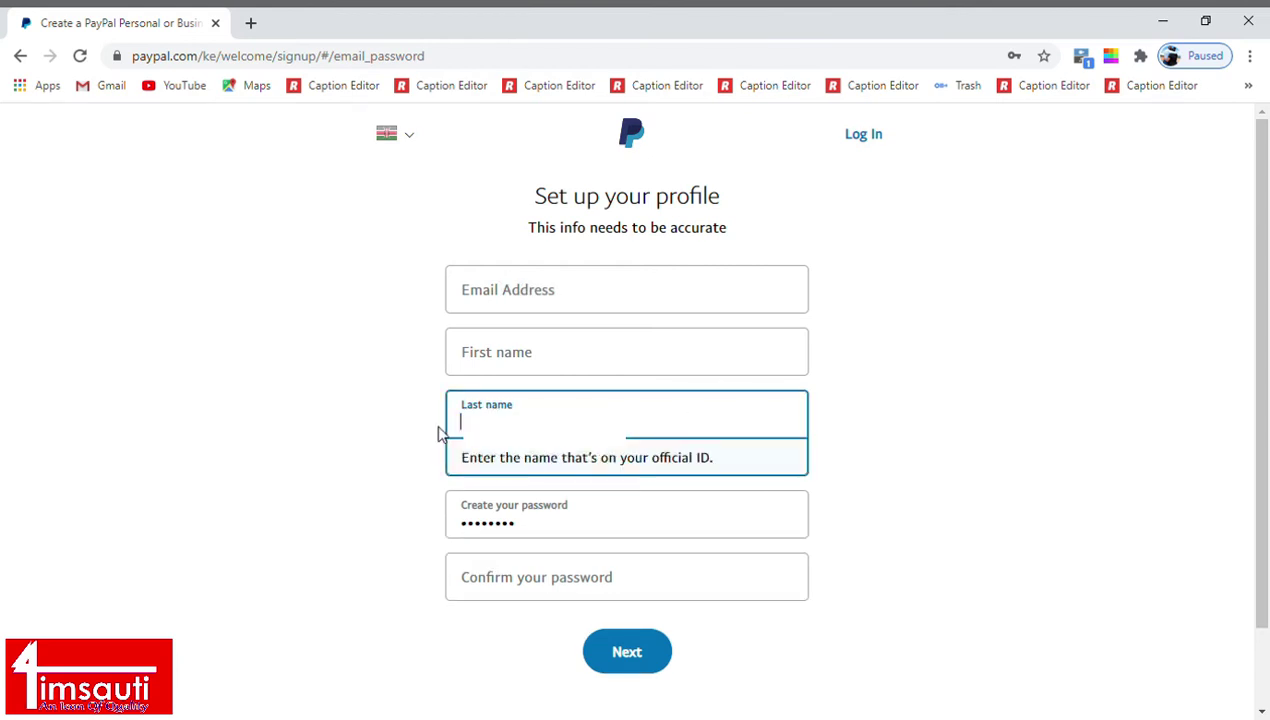
{"action": "left_click", "coordinate": [598, 296]}
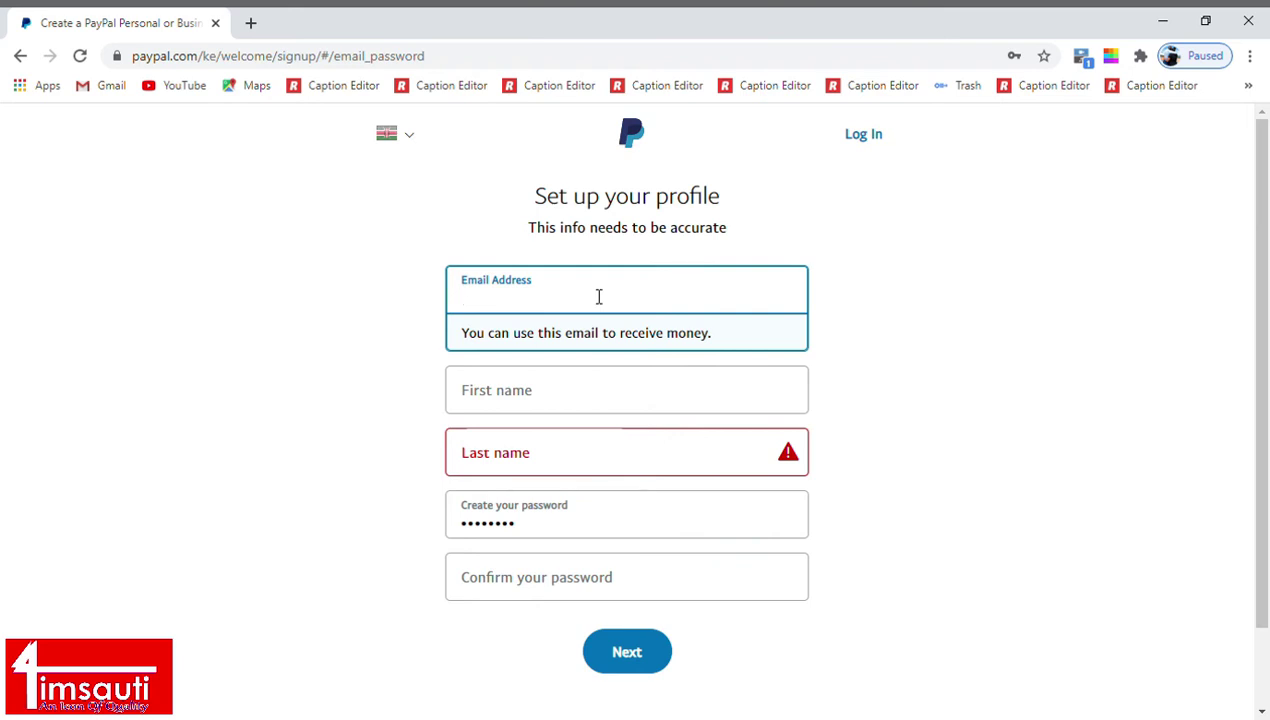
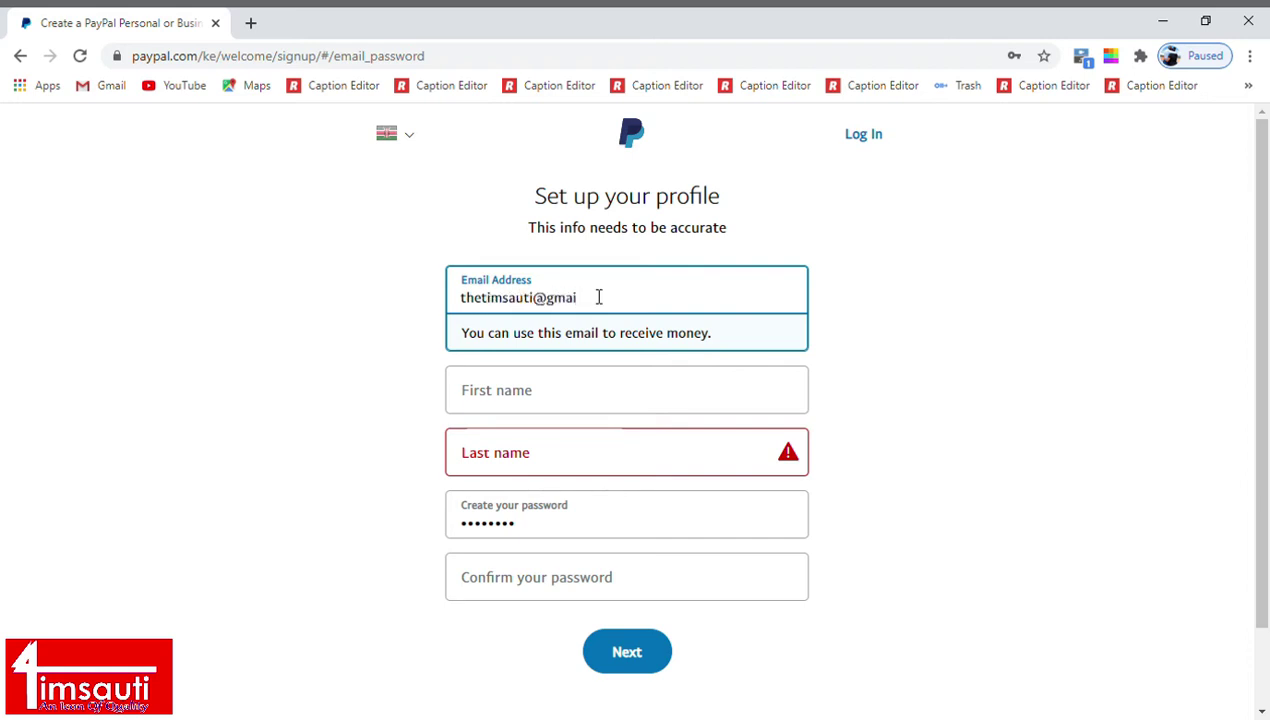
{"action": "left_click", "coordinate": [1027, 303]}
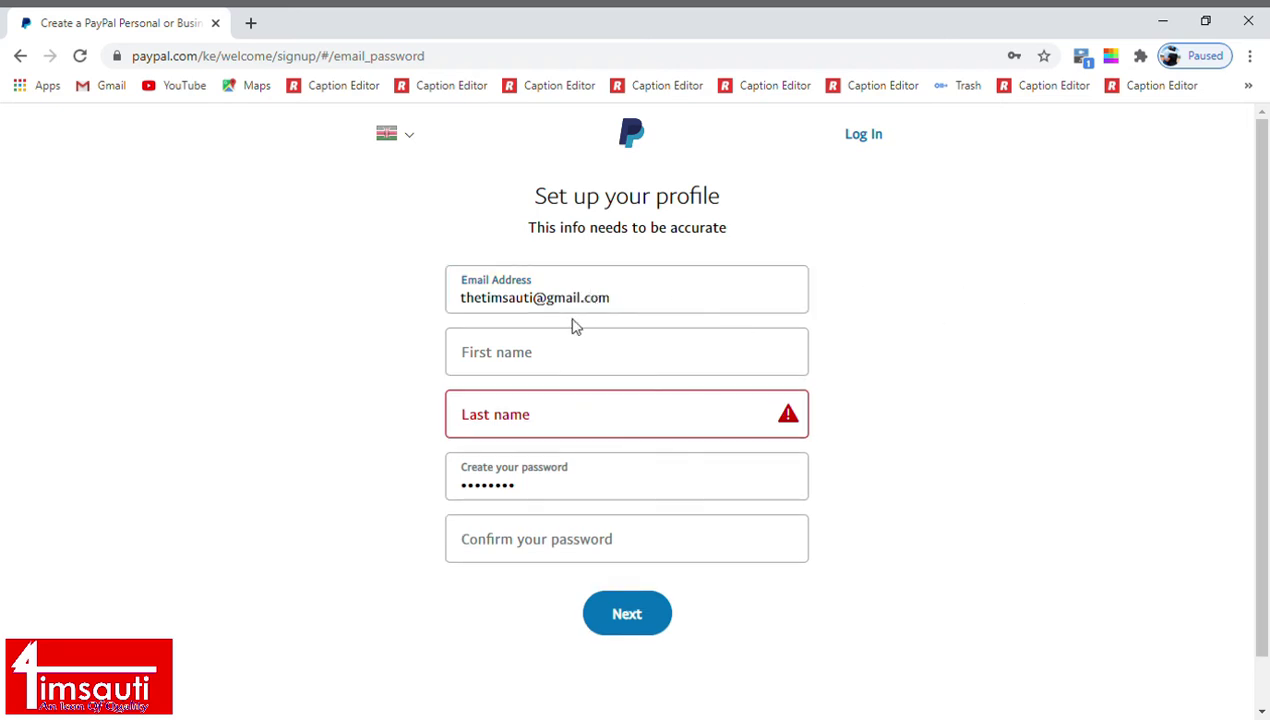
{"action": "left_click", "coordinate": [578, 360]}
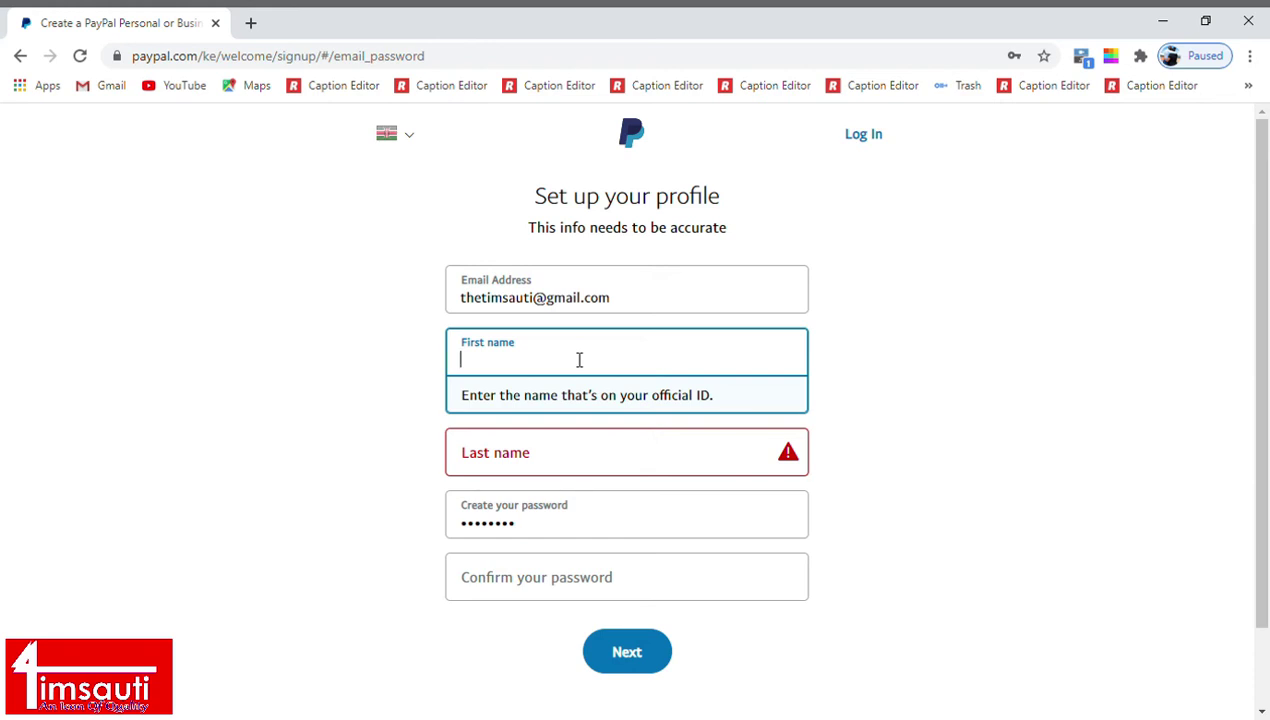
{"action": "left_click", "coordinate": [933, 368]}
{"action": "left_click", "coordinate": [677, 430]}
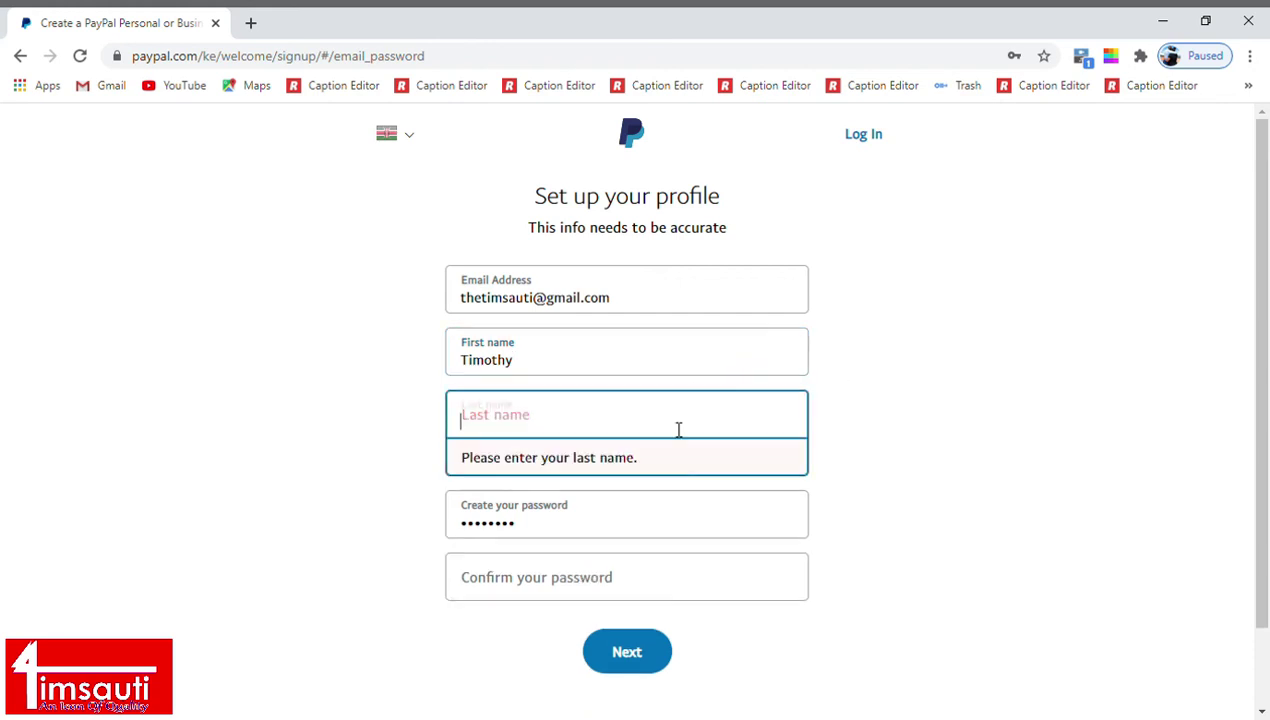
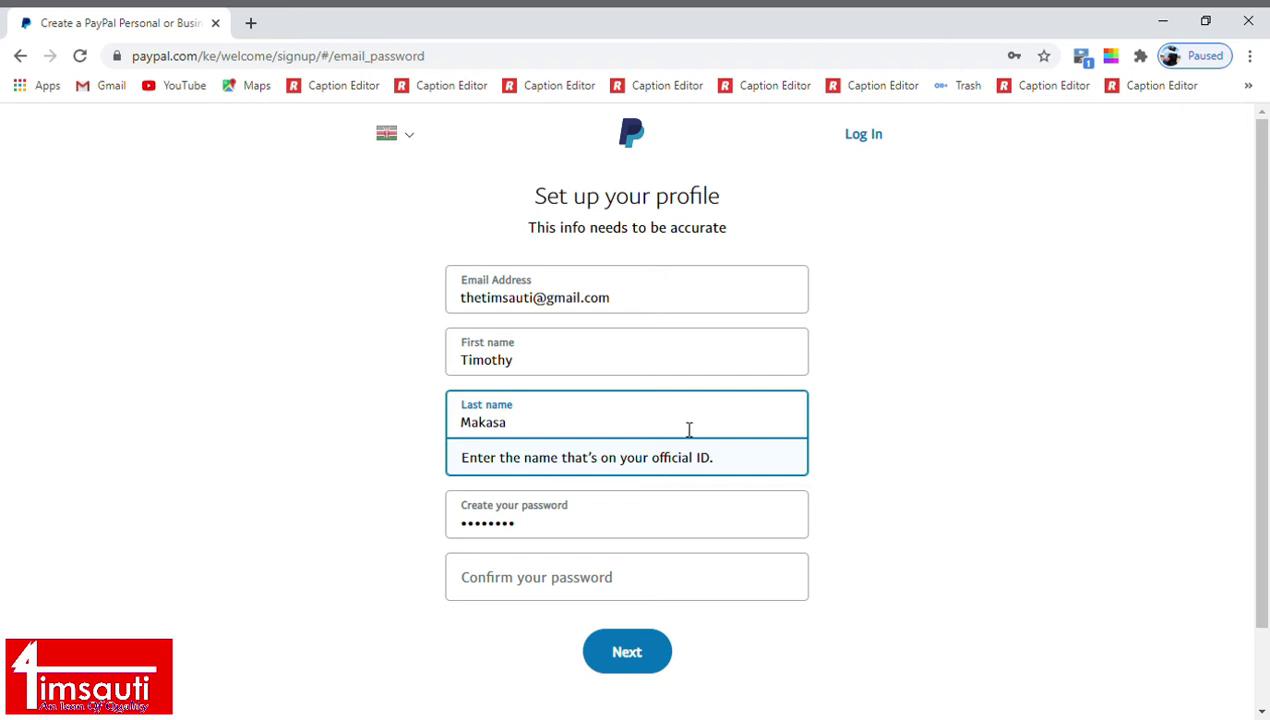
{"action": "left_click", "coordinate": [1100, 390]}
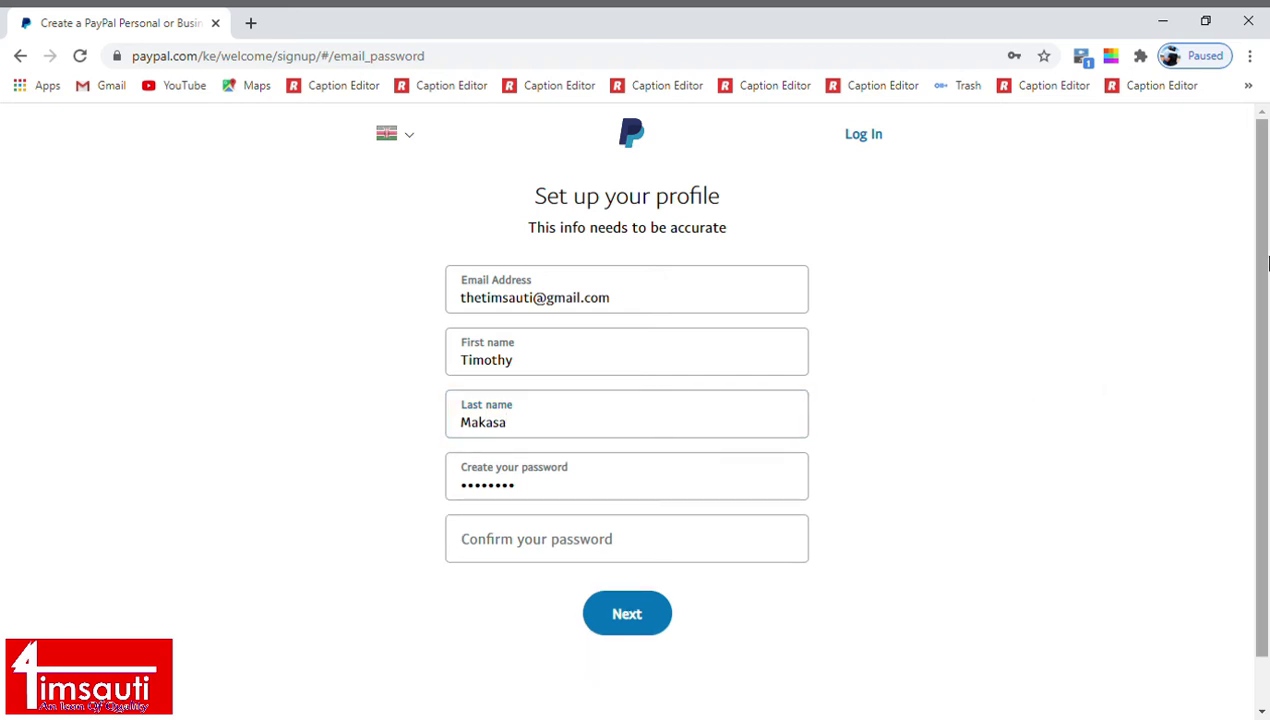
- Replace the old password with a new one and retype it in Confirm your password
{"action": "scroll", "coordinate": [1266, 252], "scroll_direction": "down", "scroll_amount": 1}
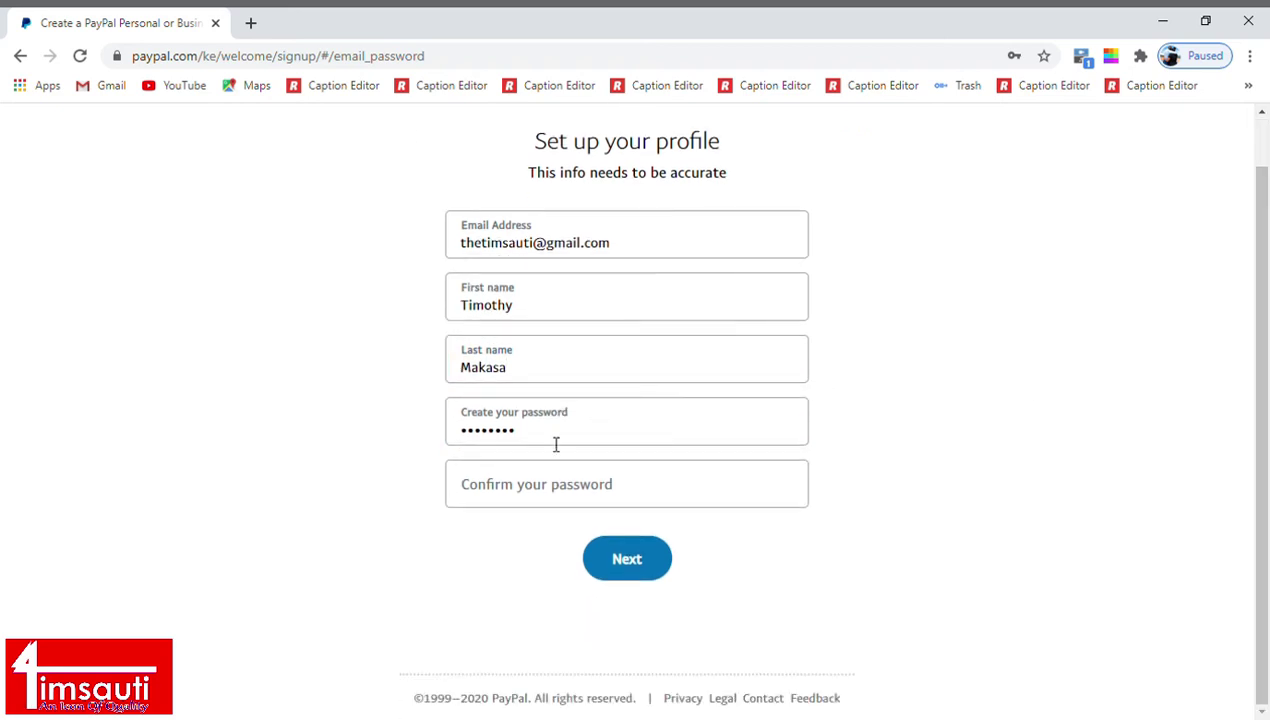
{"action": "left_click_drag", "start_coordinate": [556, 444], "coordinate": [279, 438]}
{"action": "key", "text": "BackSpace"}
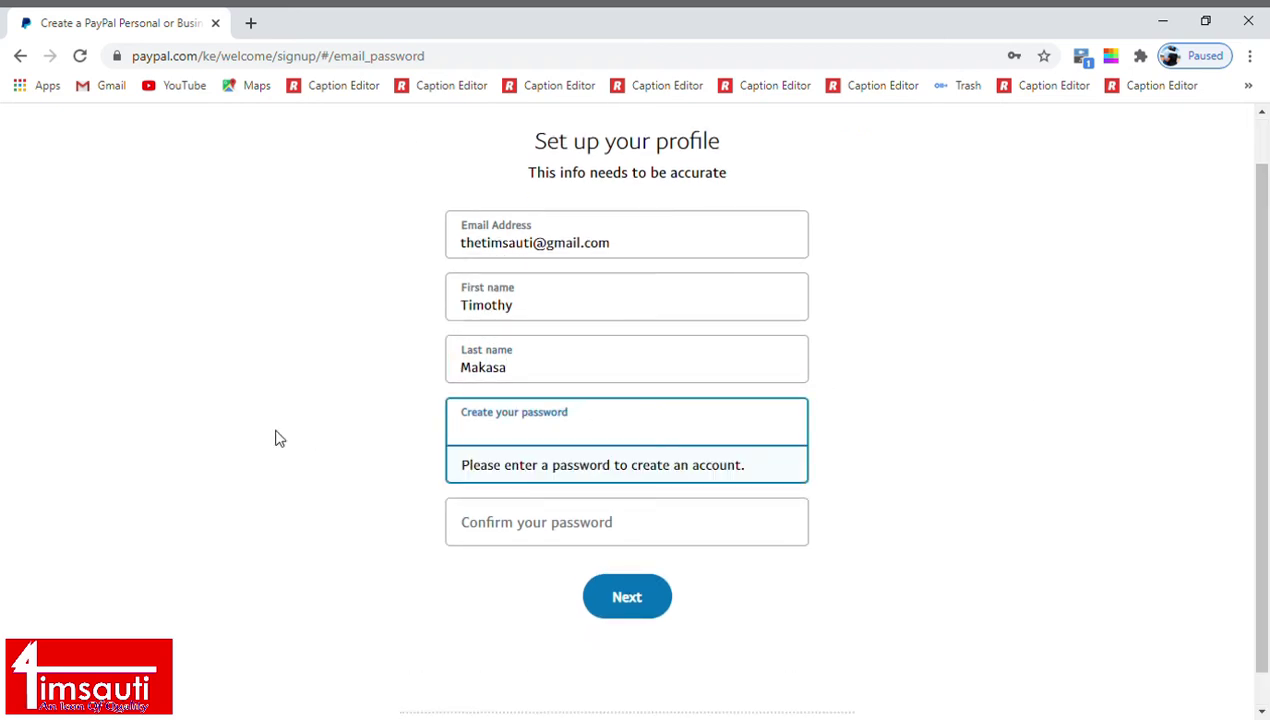
{"action": "type", "text": "•"}
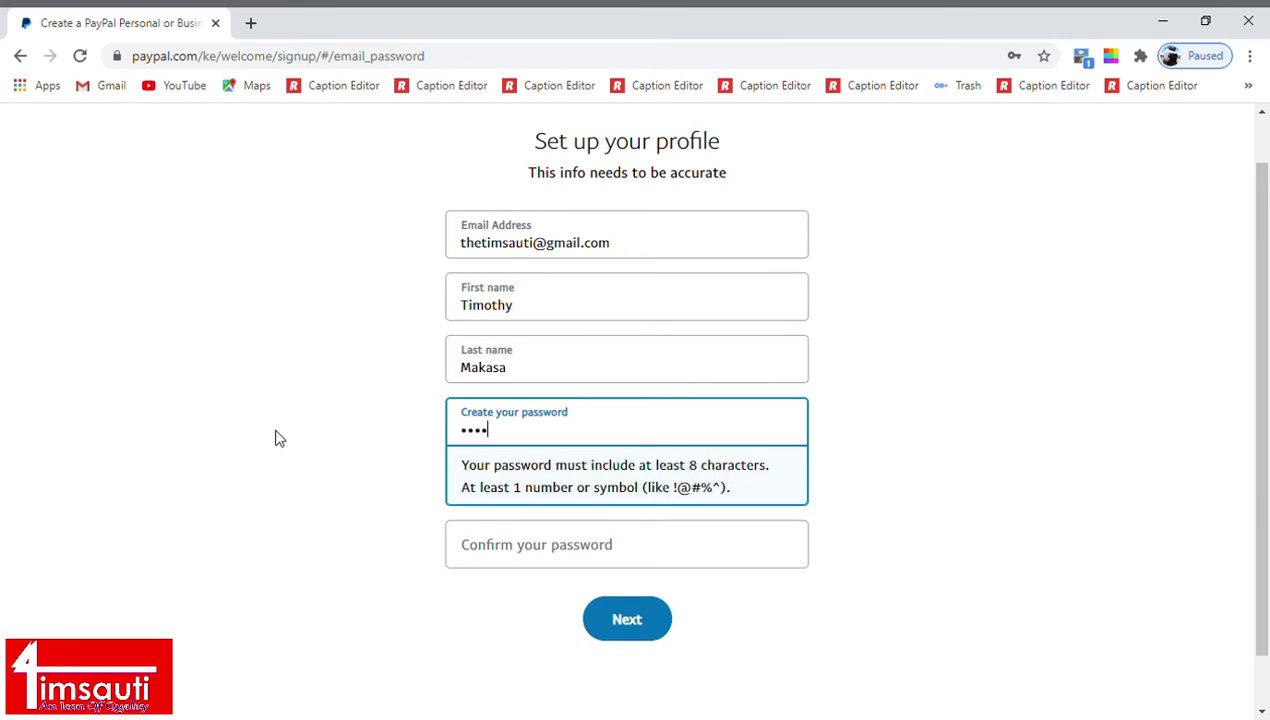
{"action": "type", "text": "•••••••"}
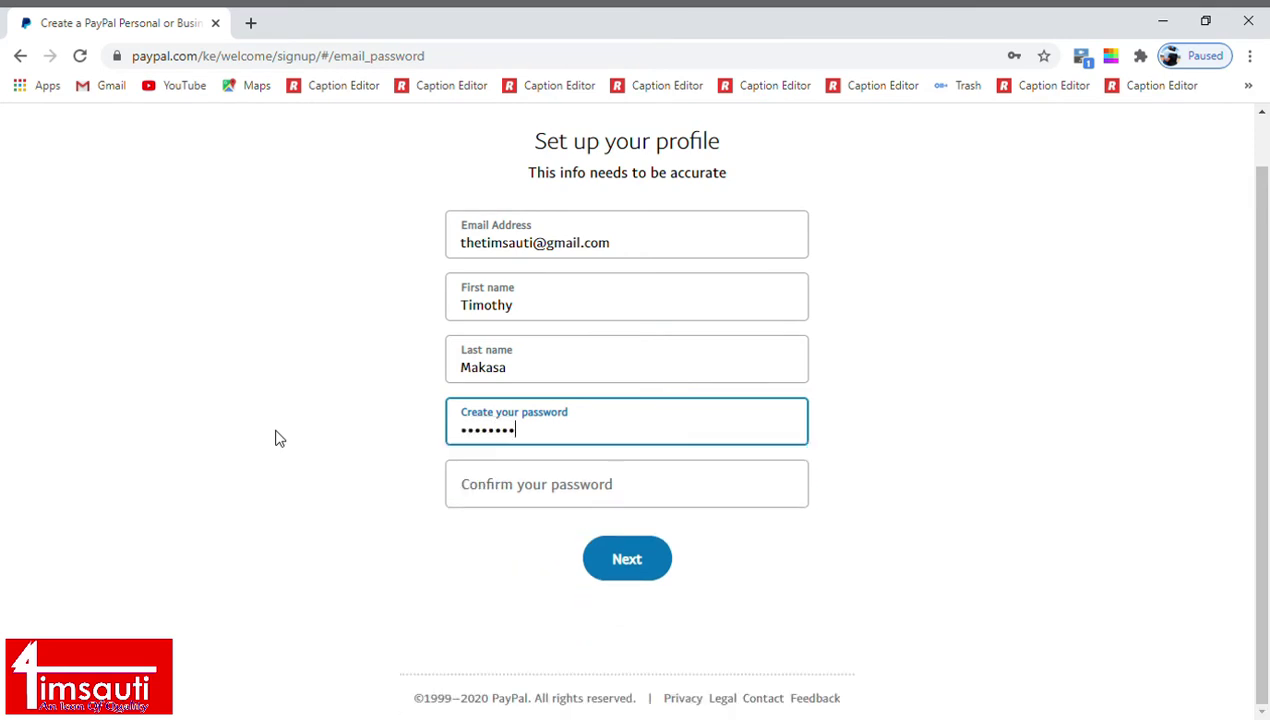
{"action": "left_click", "coordinate": [541, 501]}
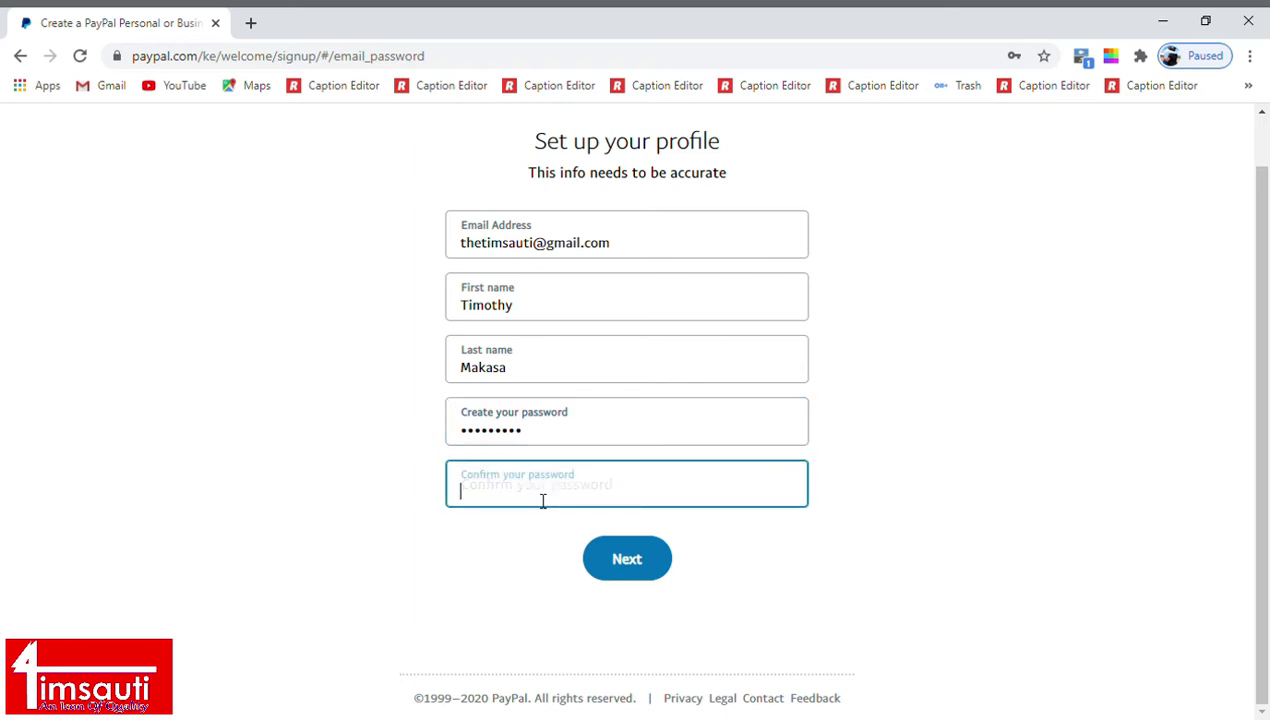
{"action": "type", "text": "••"}
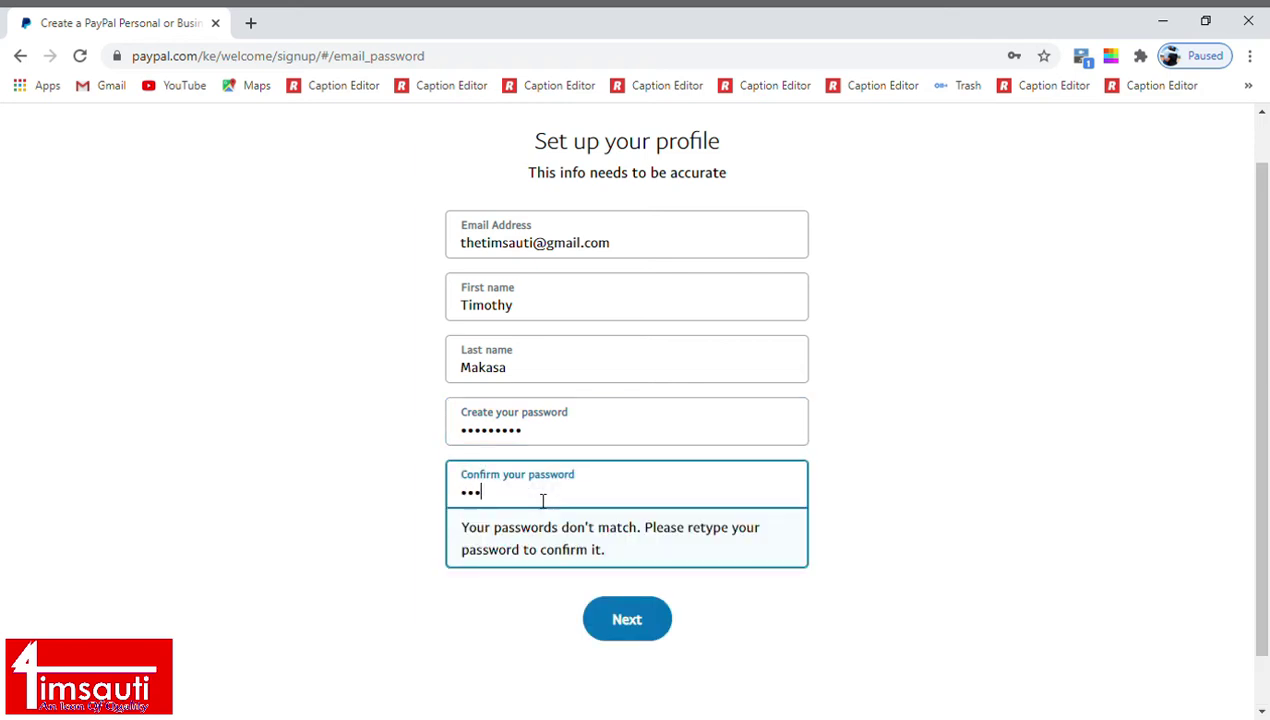
{"action": "type", "text": "•••••••"}
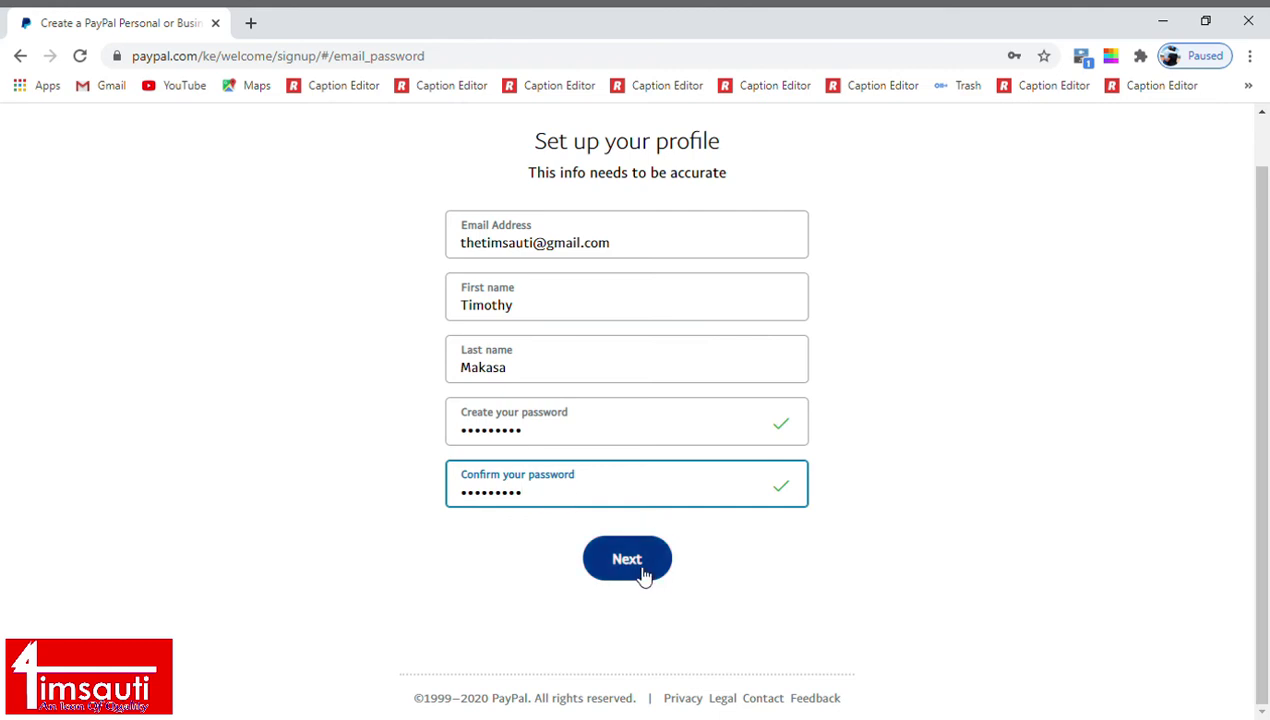
- Submit the profile, choose National ID as the identification type, and enter the ID number
{"action": "left_click", "coordinate": [631, 562]}
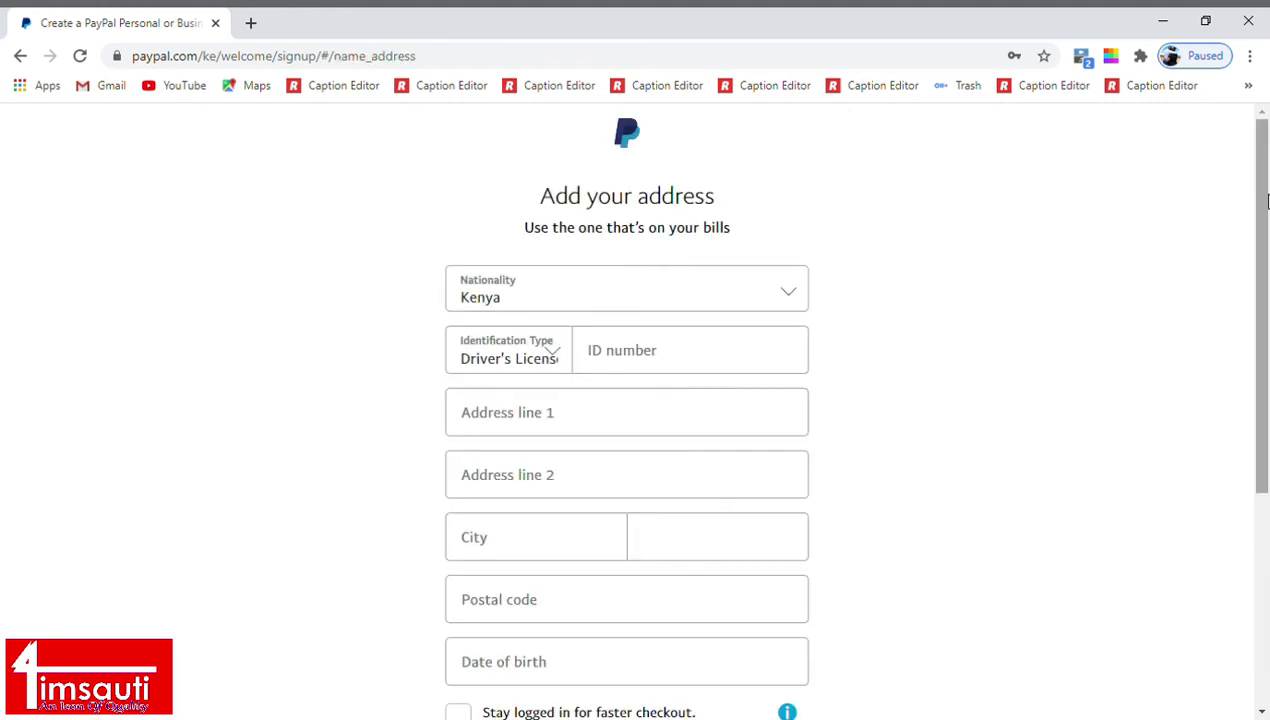
{"action": "left_click_drag", "start_coordinate": [1265, 202], "coordinate": [1265, 236]}
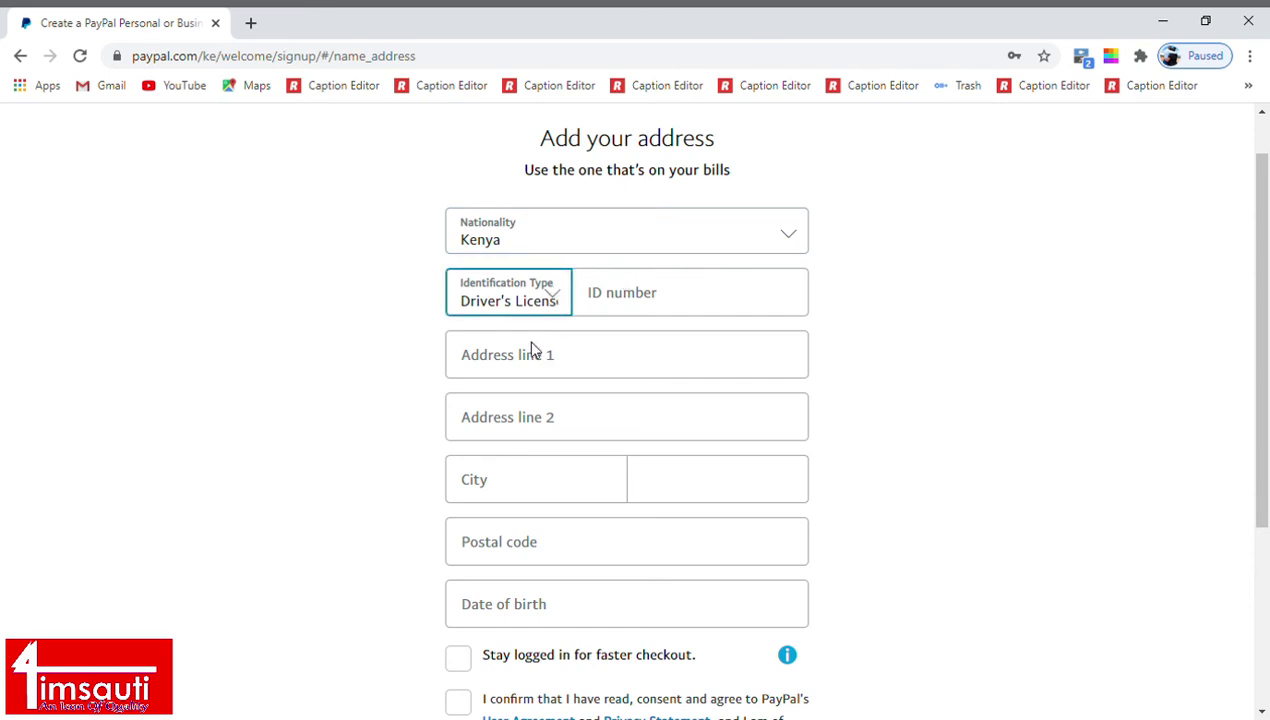
{"action": "key", "text": "Up"}
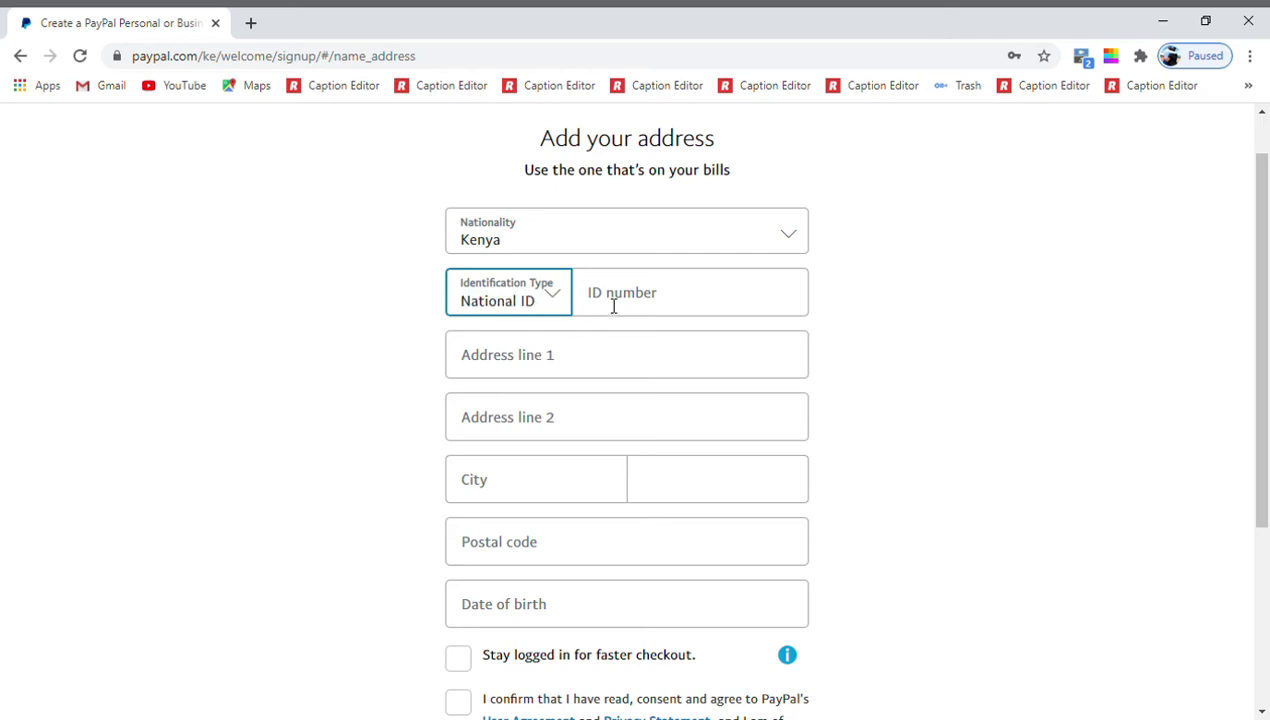
{"action": "left_click", "coordinate": [612, 304]}
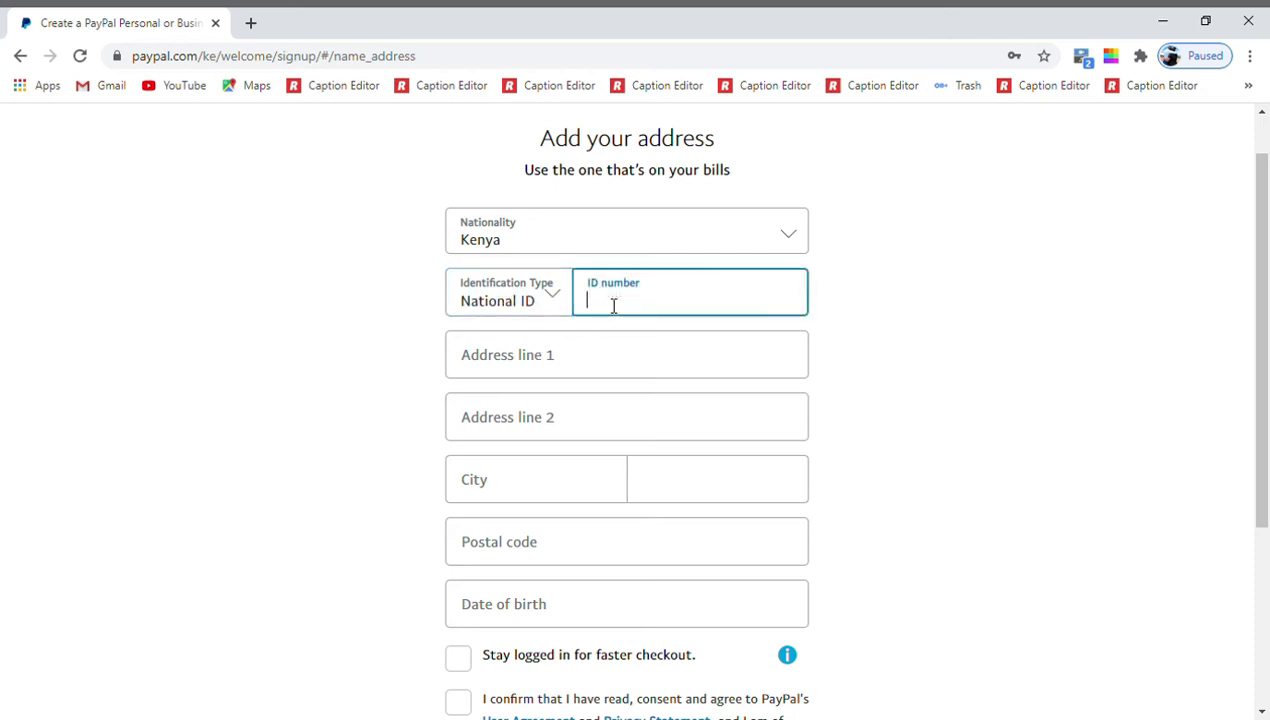
- Fill in address line 1, city, postal code and date of birth
{"action": "left_click", "coordinate": [607, 363]}
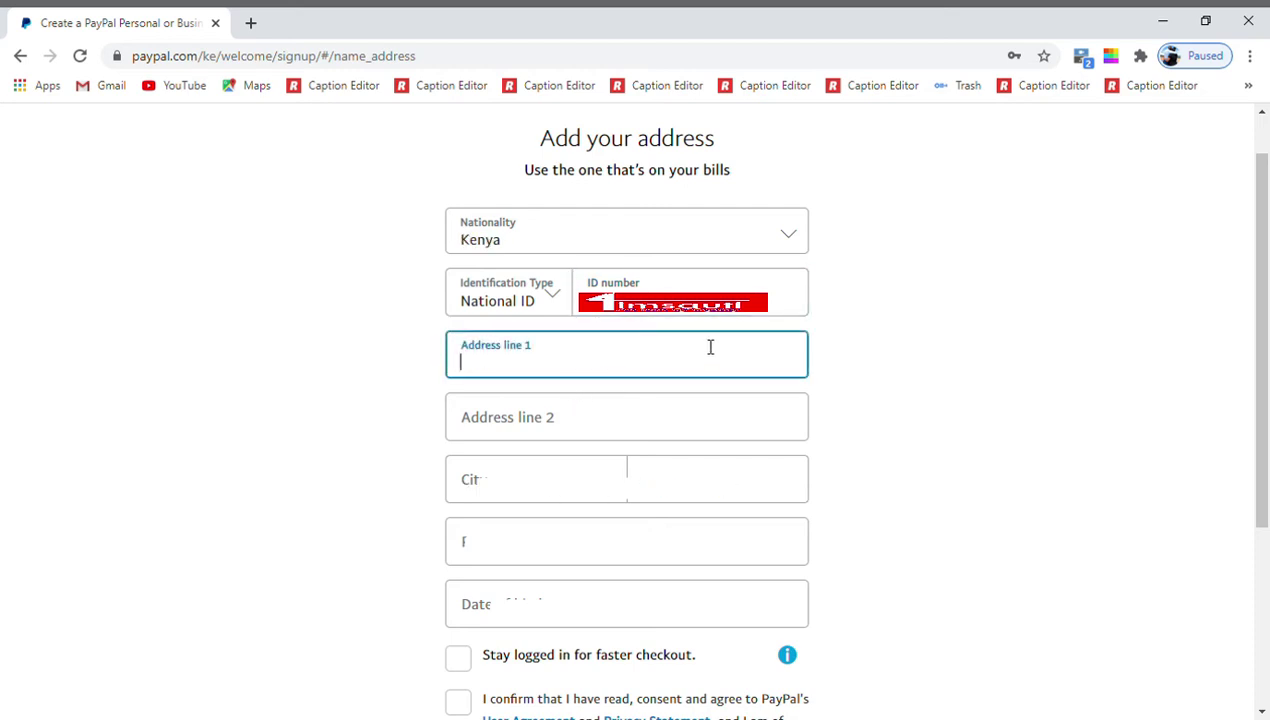
{"action": "type", "text": "80"}
{"action": "left_click", "coordinate": [575, 476]}
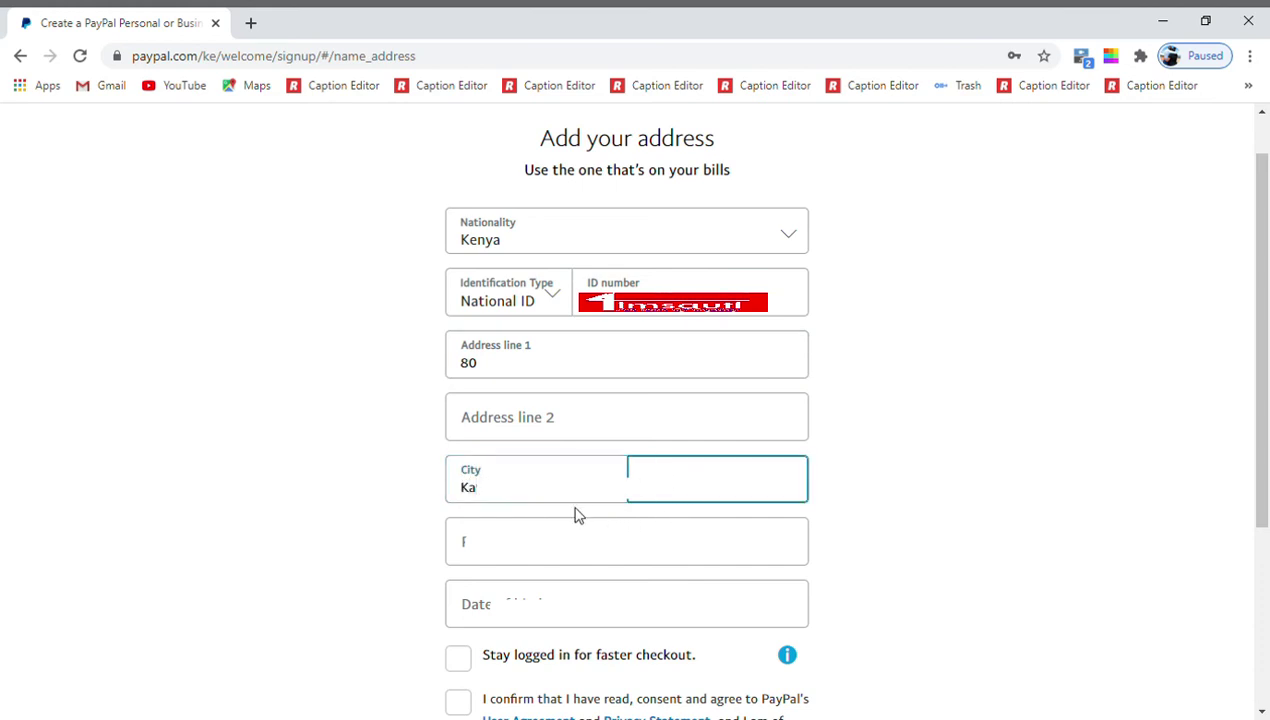
{"action": "left_click", "coordinate": [955, 472]}
{"action": "left_click", "coordinate": [610, 560]}
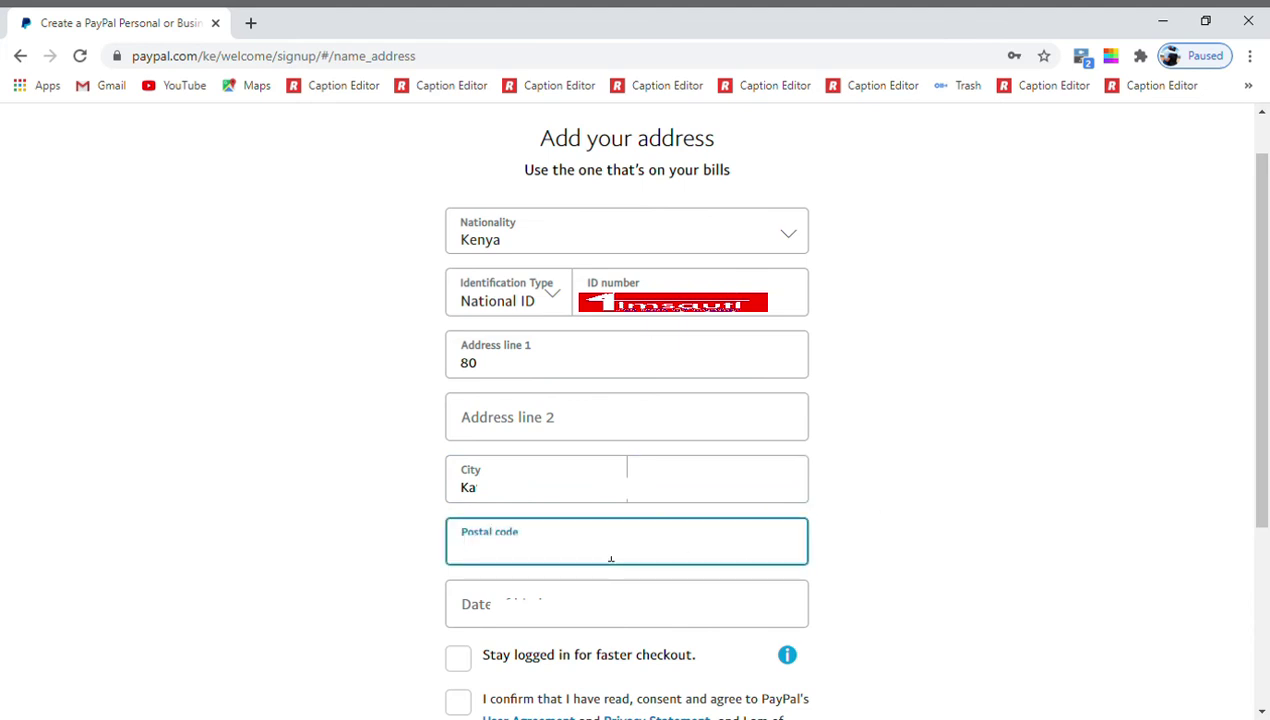
{"action": "left_click", "coordinate": [995, 475]}
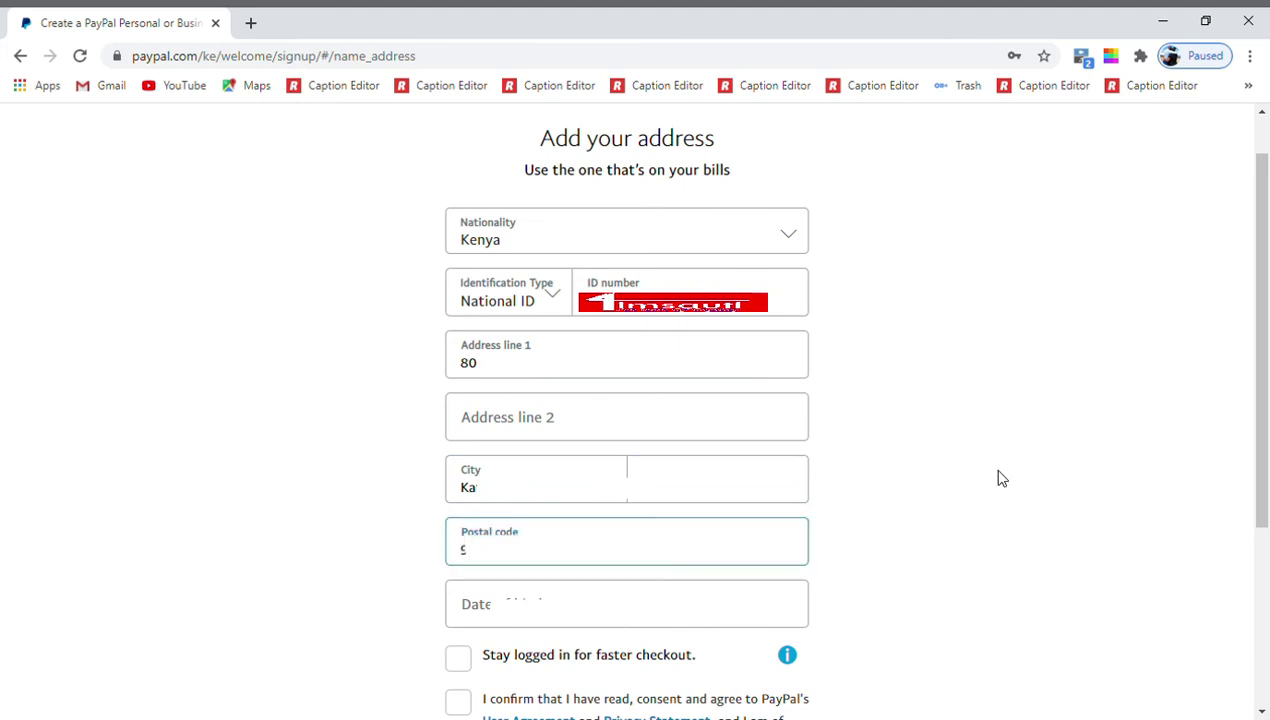
{"action": "left_click", "coordinate": [660, 618]}
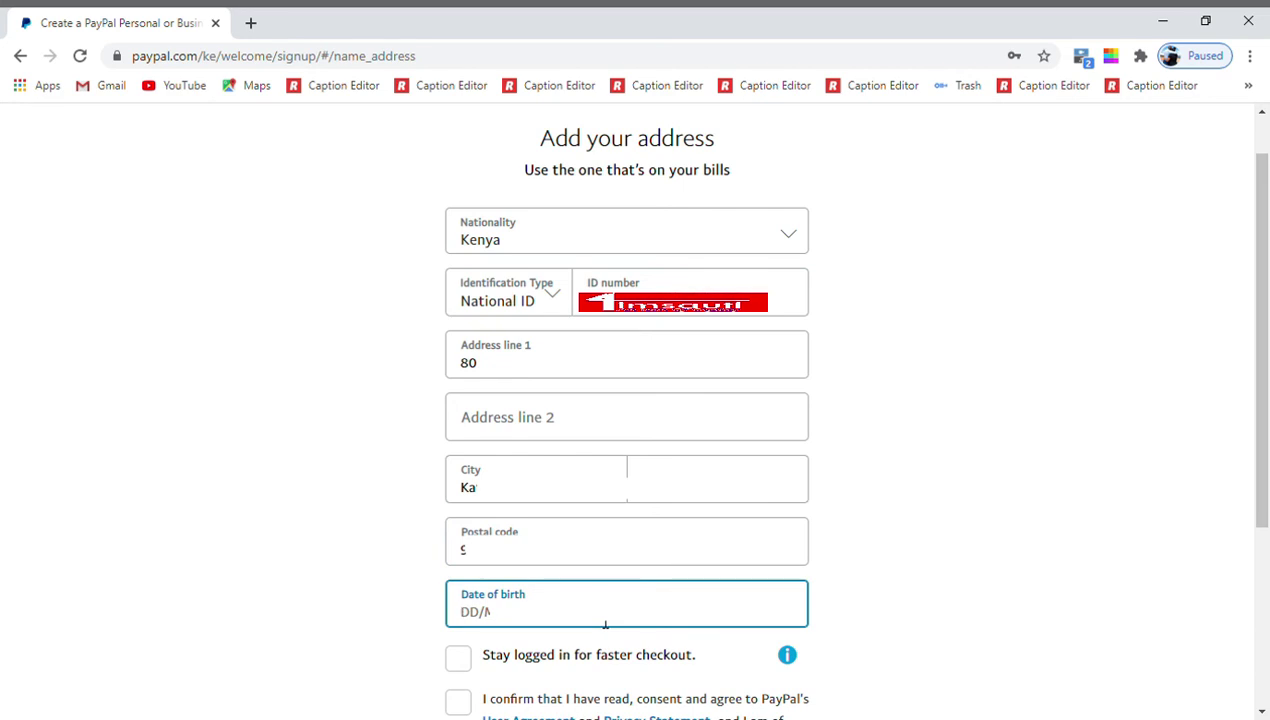
{"action": "scroll", "coordinate": [853, 573], "scroll_direction": "down", "scroll_amount": 2}
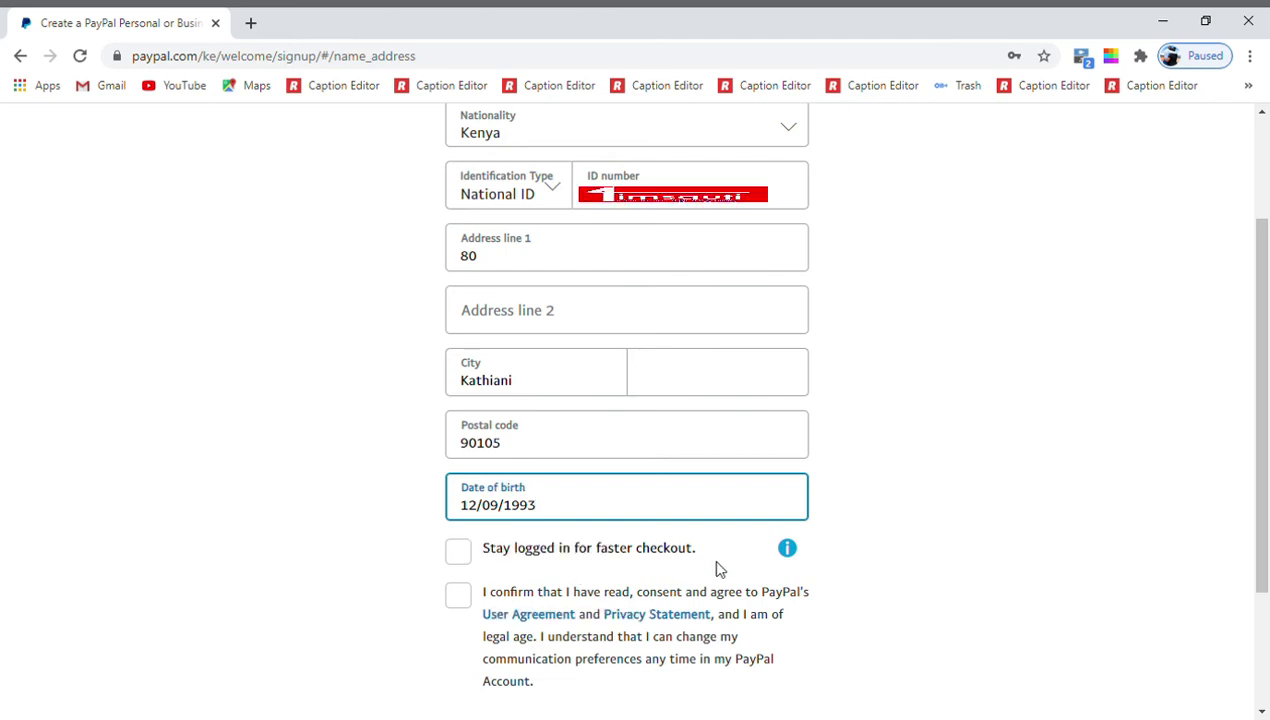
- Accept the user agreement and privacy statement, then choose Agree and Create Account
{"action": "left_click", "coordinate": [462, 602]}
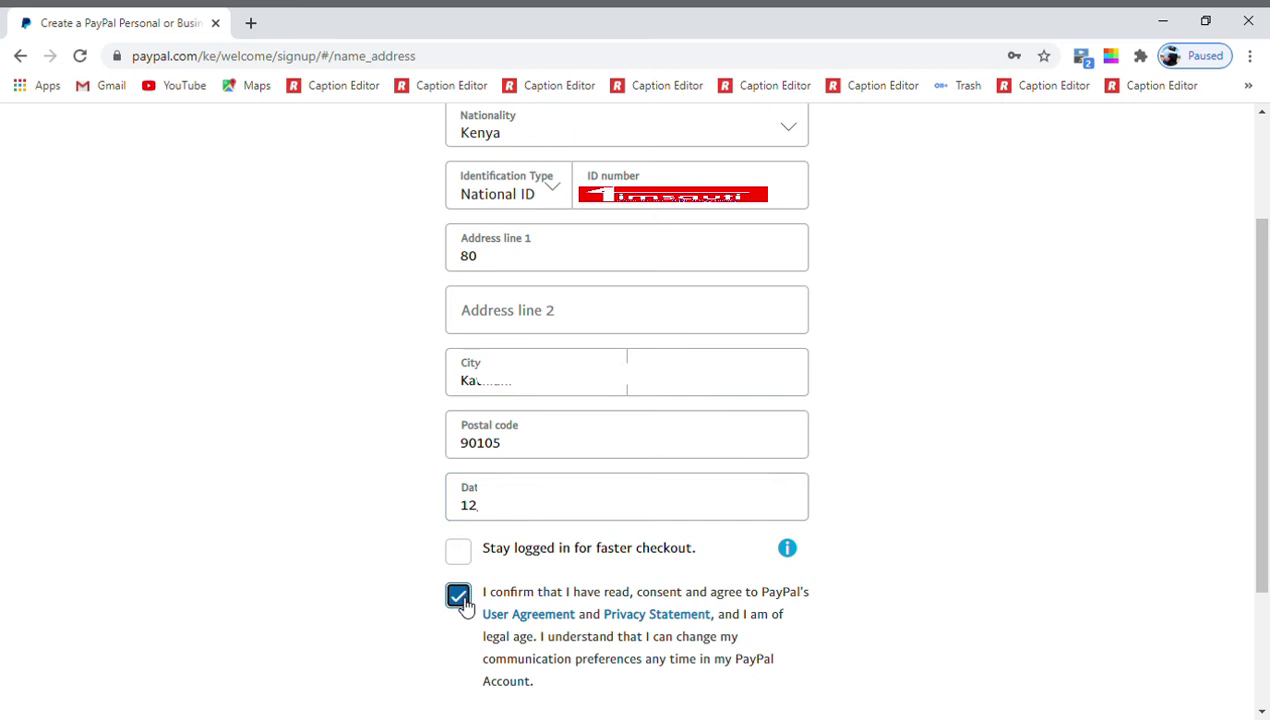
{"action": "left_click_drag", "start_coordinate": [1263, 445], "coordinate": [1263, 535]}
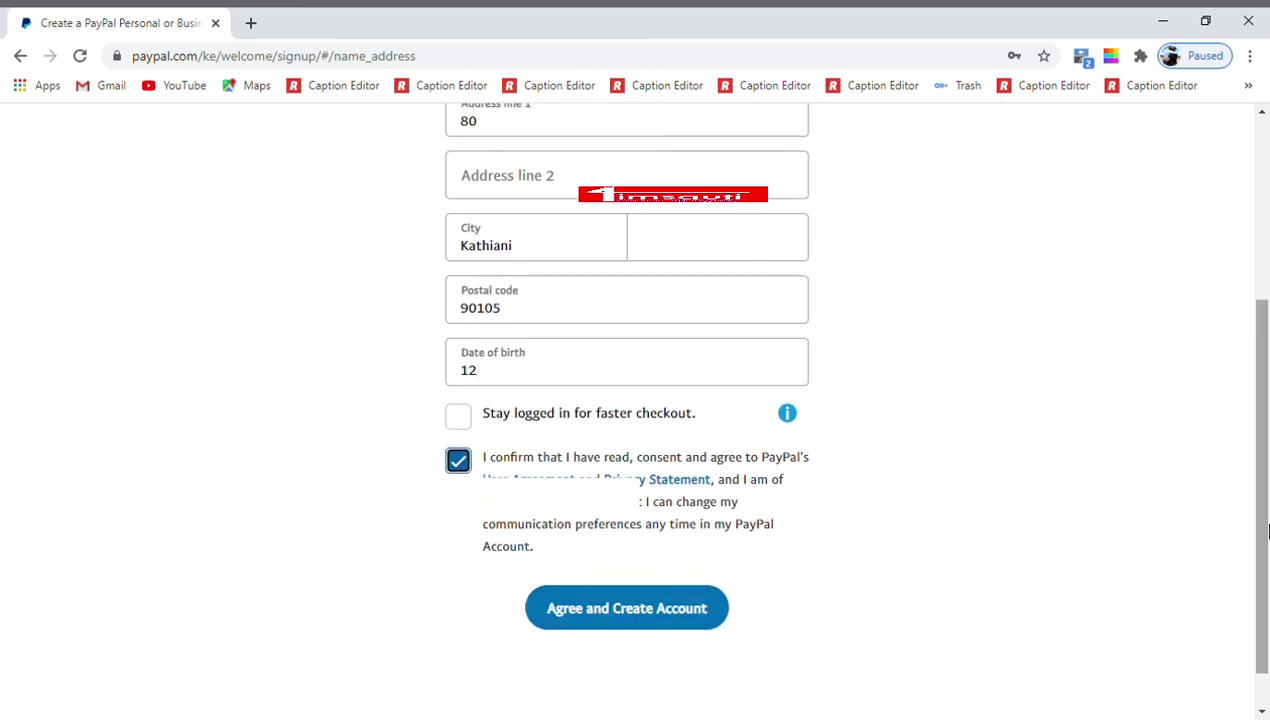
{"action": "mouse_move", "coordinate": [1263, 540]}
{"action": "left_mouse_down"}
{"action": "mouse_move", "coordinate": [1266, 408]}
{"action": "mouse_move", "coordinate": [1264, 562]}
{"action": "left_mouse_up"}
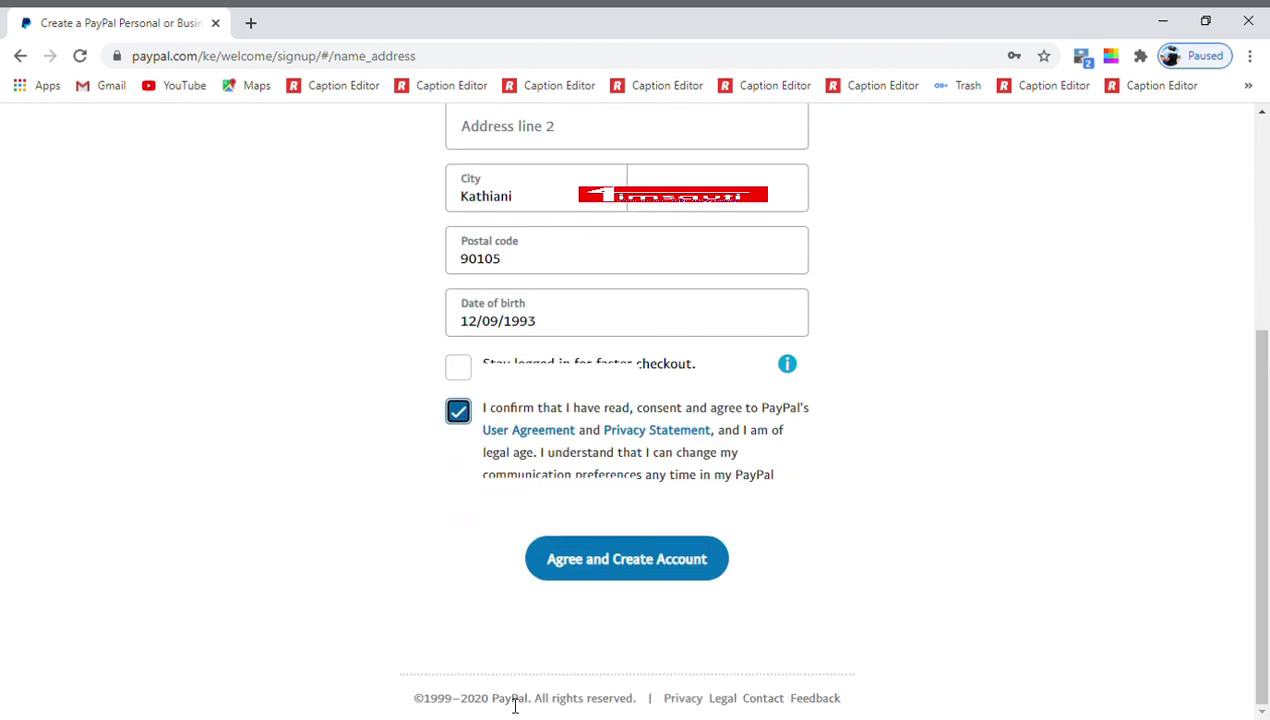
{"action": "left_click", "coordinate": [648, 568]}
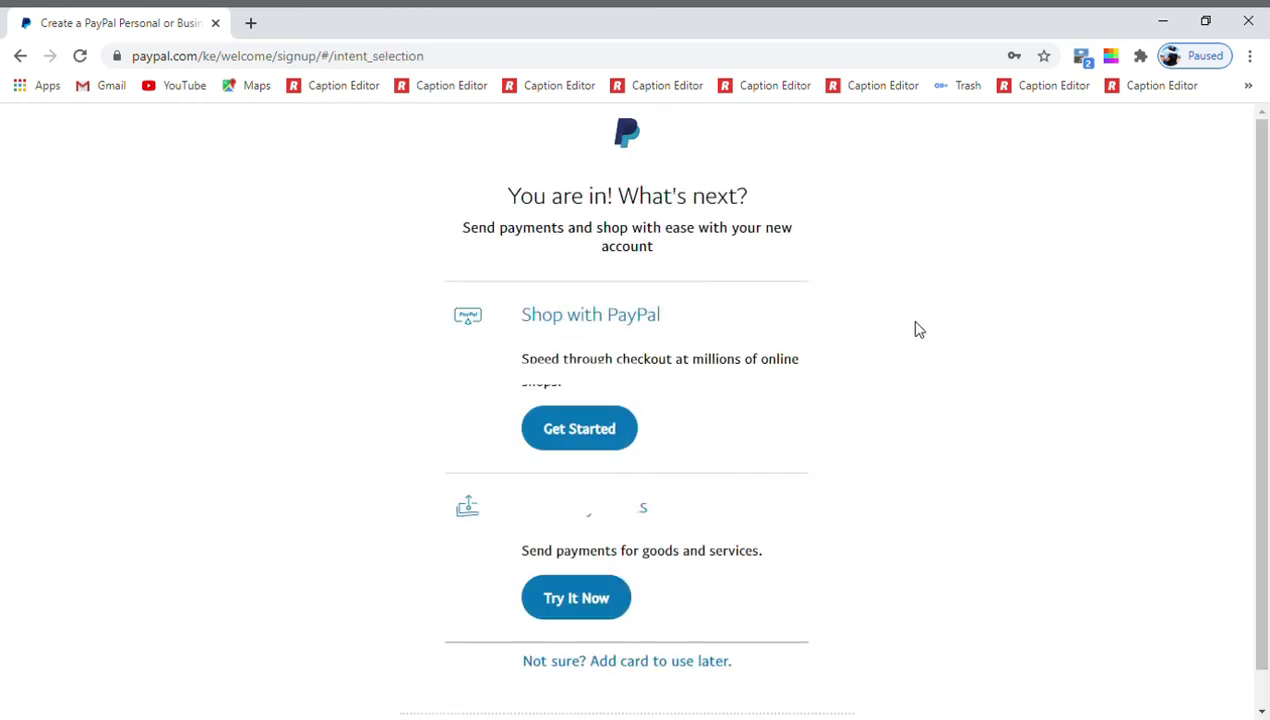
- Try the shopping Get Started option, then return to the 'What's next?' welcome page
{"action": "scroll", "coordinate": [1262, 255], "scroll_direction": "down", "scroll_amount": 1}
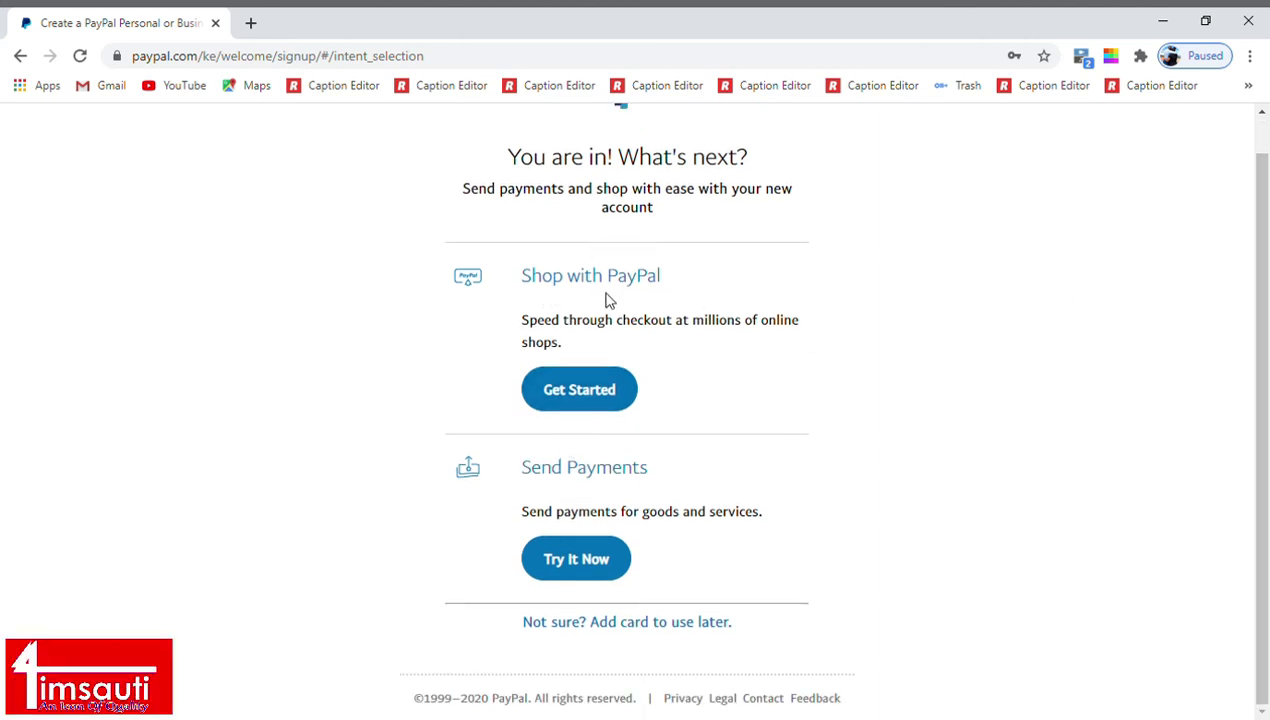
{"action": "left_click", "coordinate": [603, 400]}
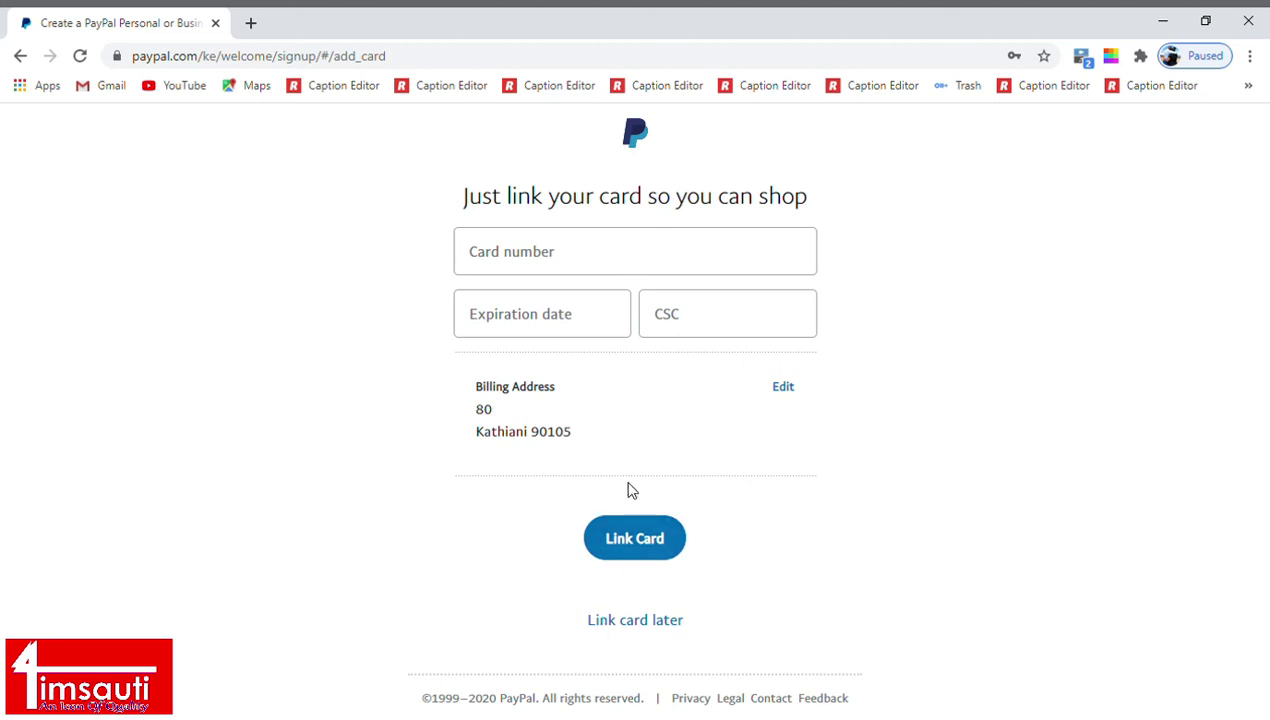
{"action": "left_click", "coordinate": [19, 58]}
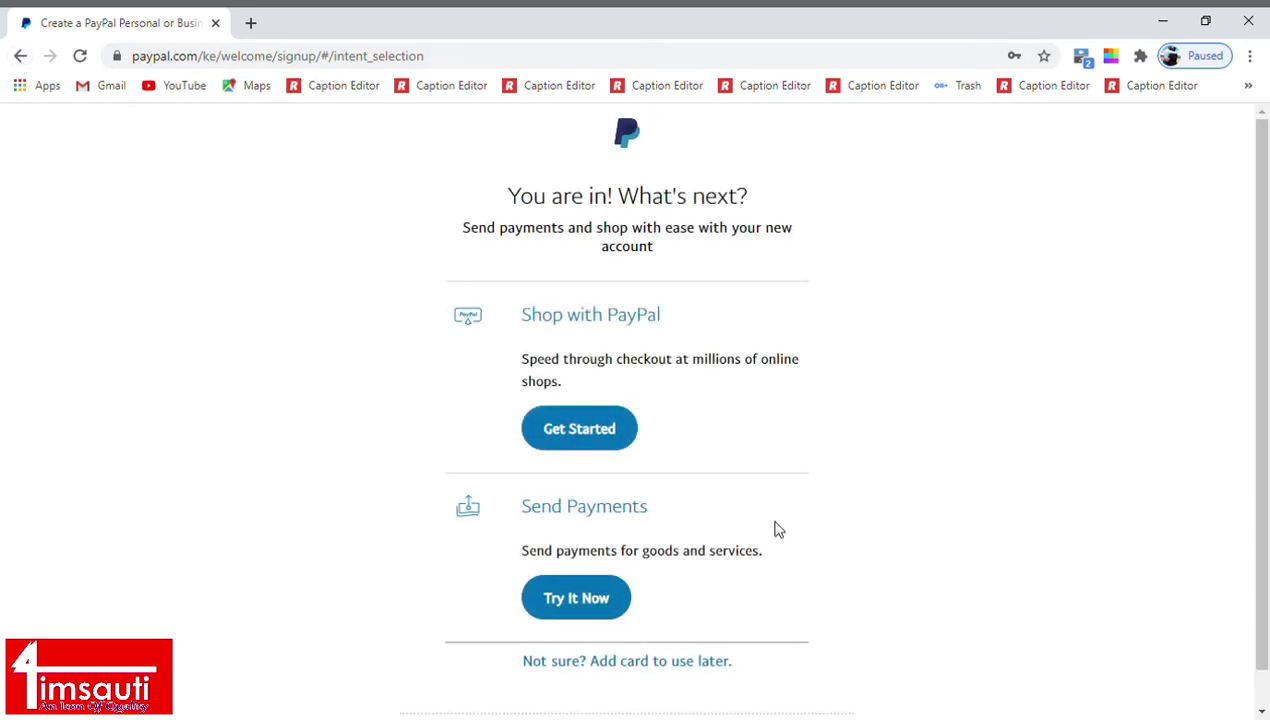
{"action": "scroll", "coordinate": [1266, 392], "scroll_direction": "down", "scroll_amount": 1}
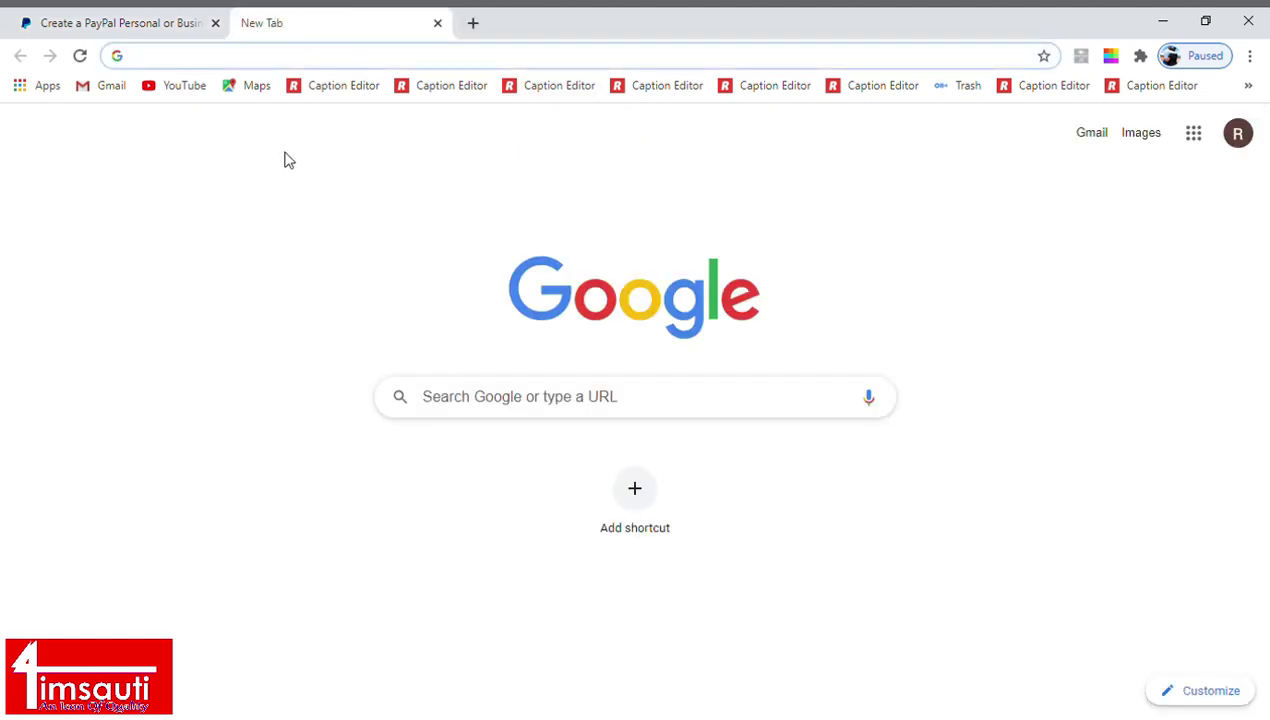
- Search for 'link paypal to mpesa' and open the PayPal Mobile Money Service with M-PESA result
{"action": "type", "text": "link "}
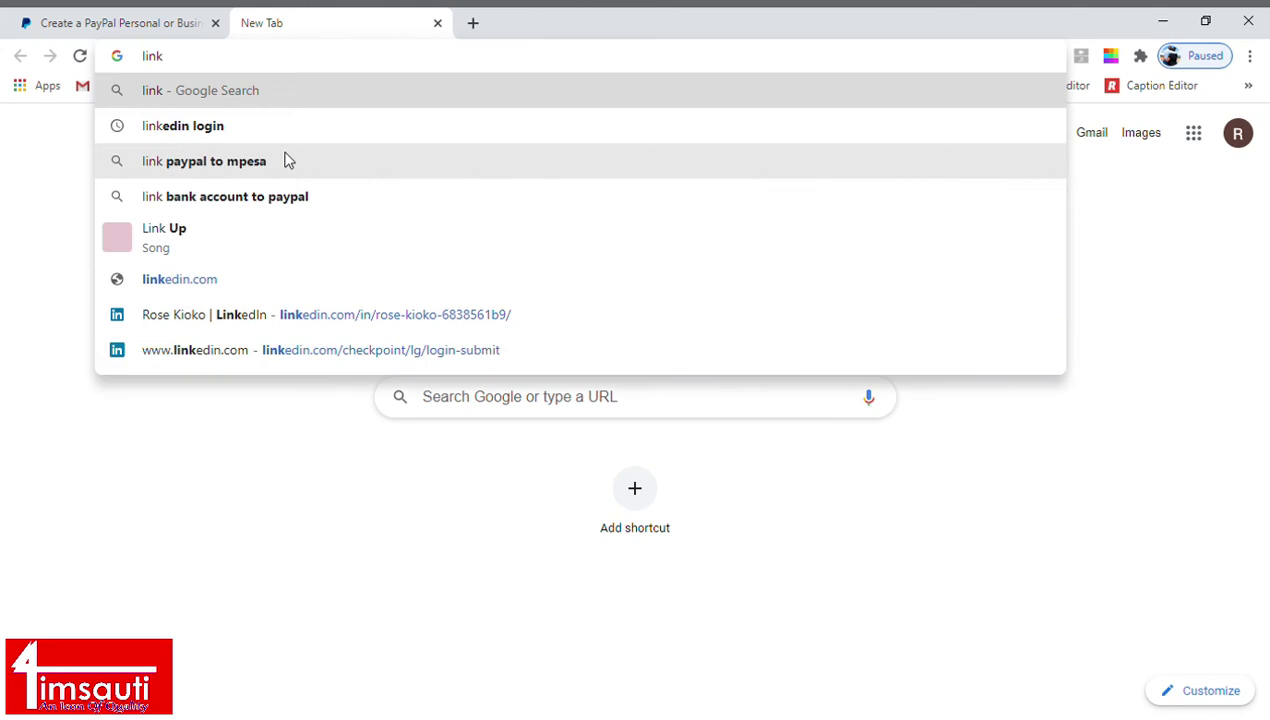
{"action": "type", "text": "paypal"}
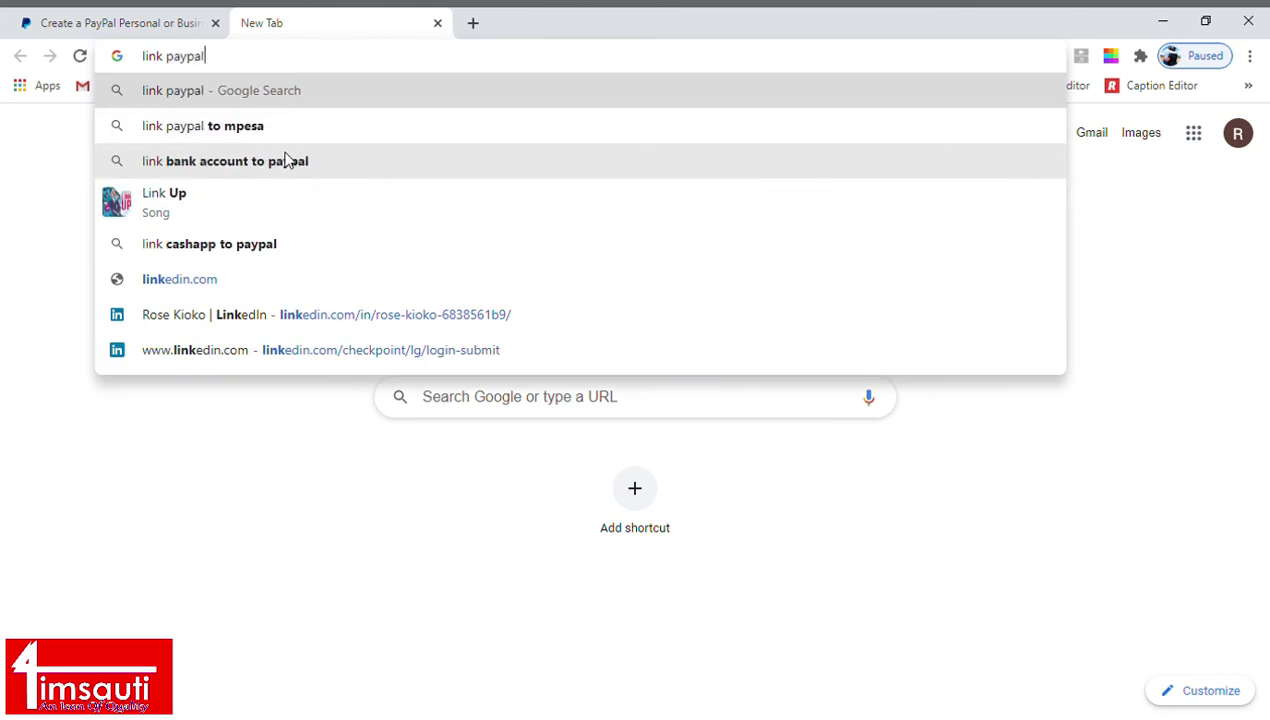
{"action": "type", "text": " to mpesa"}
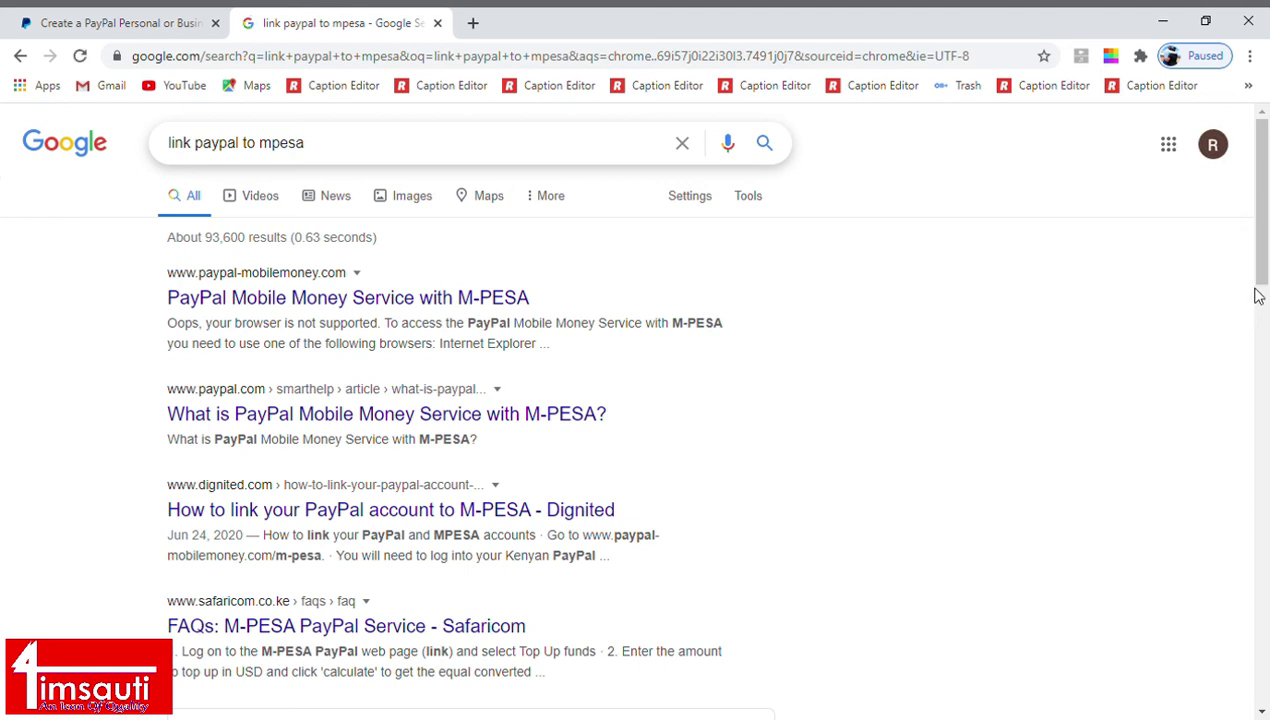
{"action": "left_click_drag", "start_coordinate": [1256, 292], "coordinate": [1268, 224]}
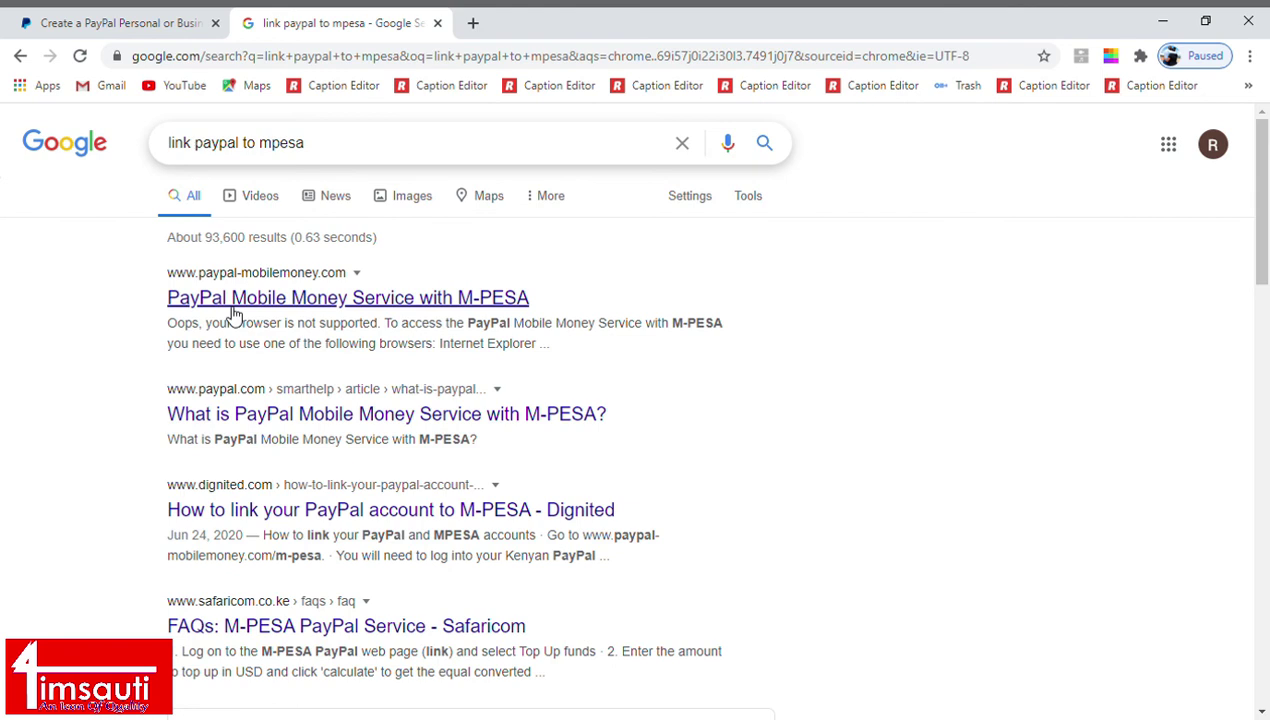
{"action": "left_click", "coordinate": [290, 300]}
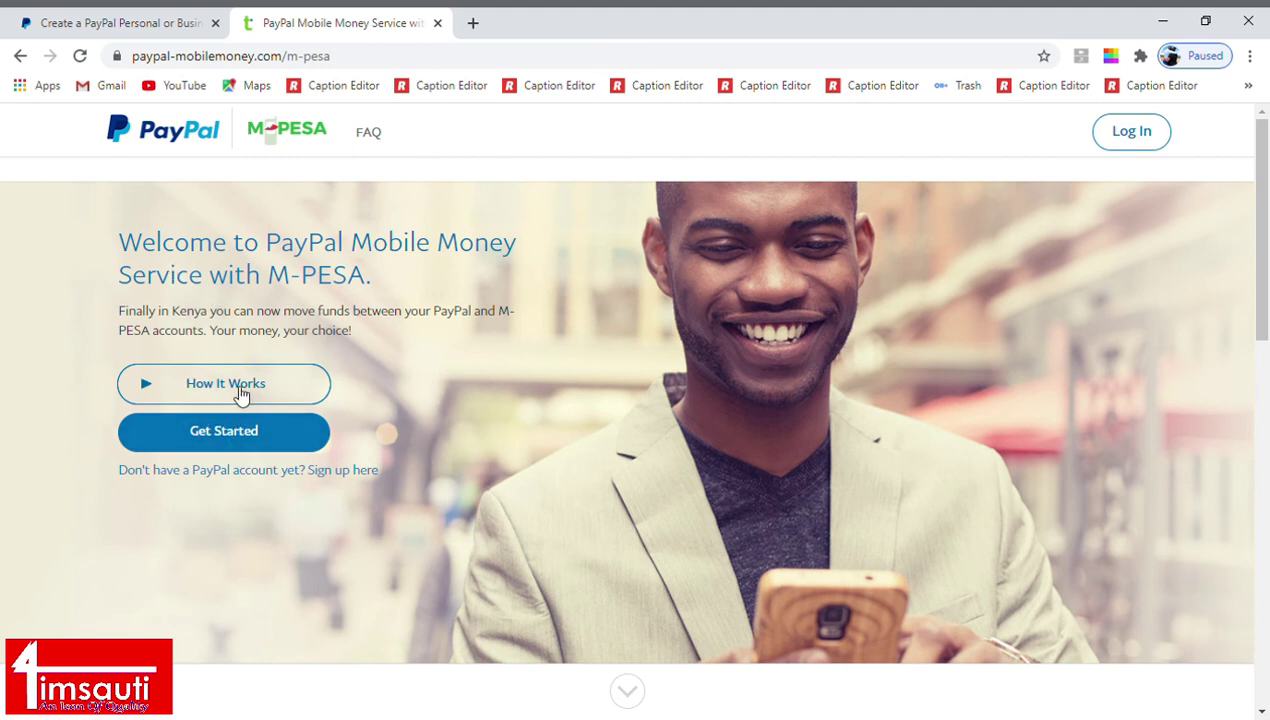
- Watch and close the How It Works video, then begin the M-PESA setup with Get Started
{"action": "left_click", "coordinate": [238, 396]}
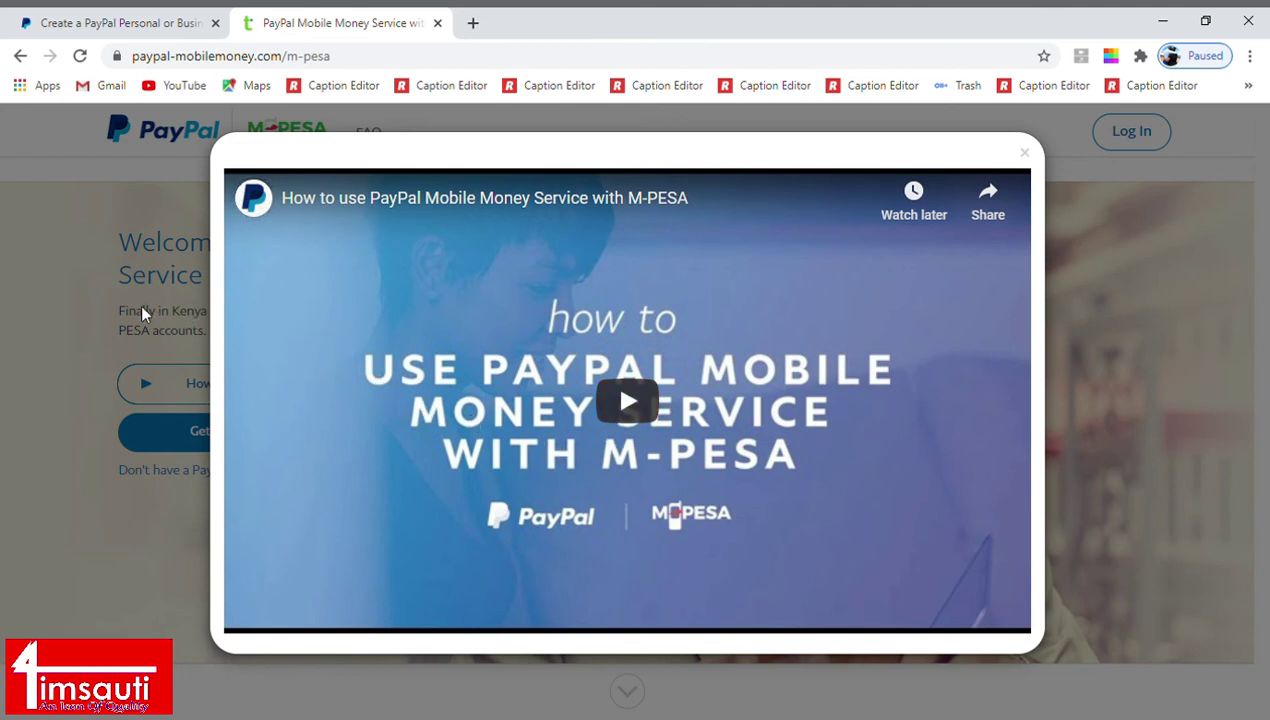
{"action": "left_click", "coordinate": [54, 292]}
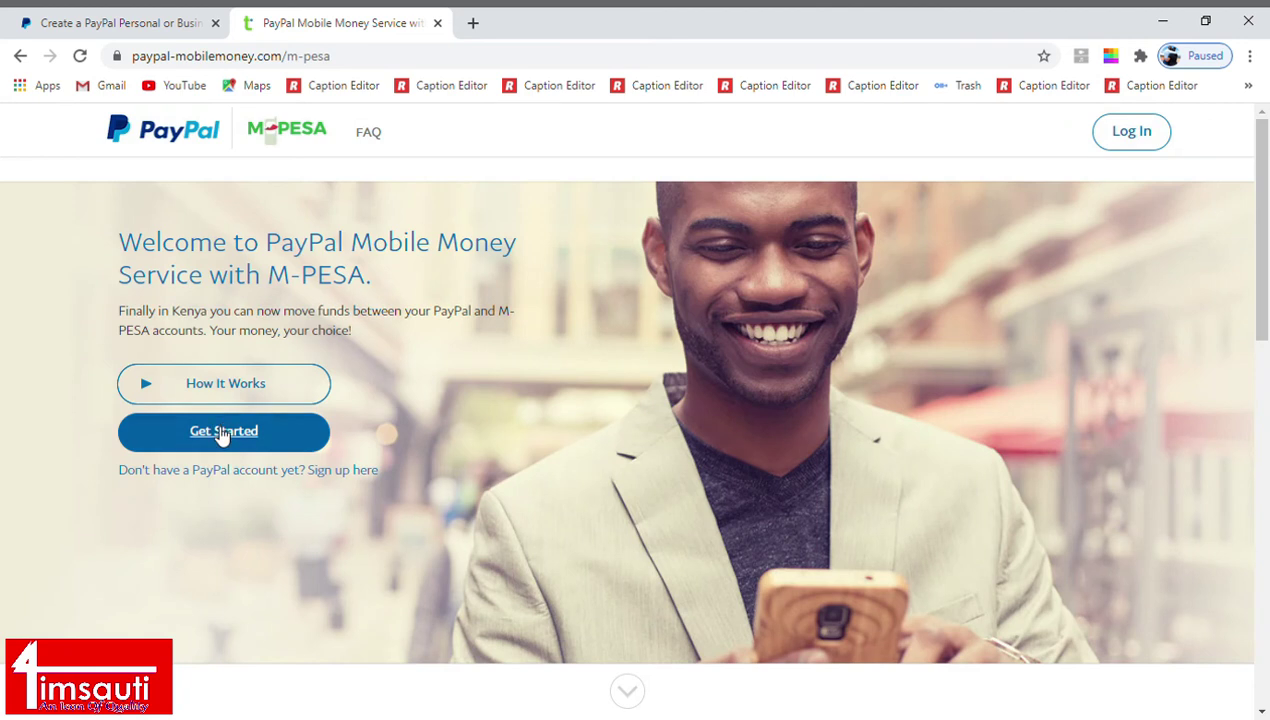
{"action": "left_click", "coordinate": [222, 436]}
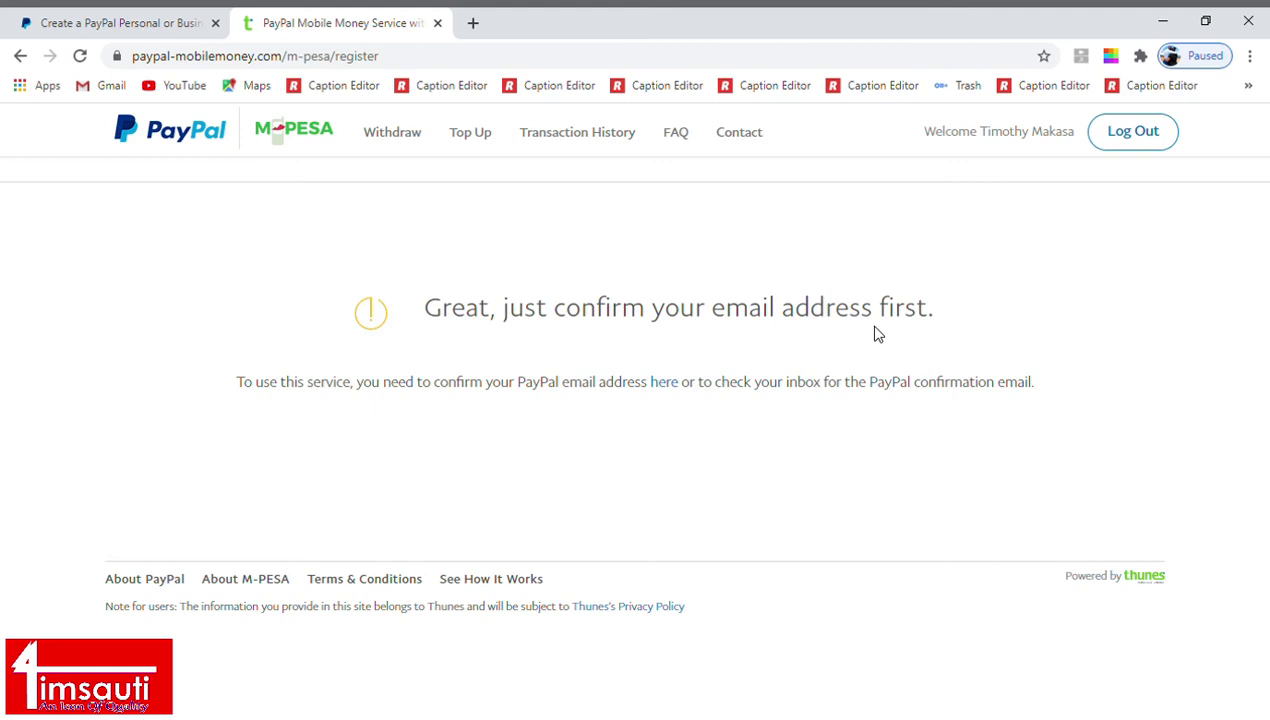
- Log in to PayPal through the 'here' link with the account password, then return to the M-PESA tab
{"action": "left_click", "coordinate": [664, 382]}
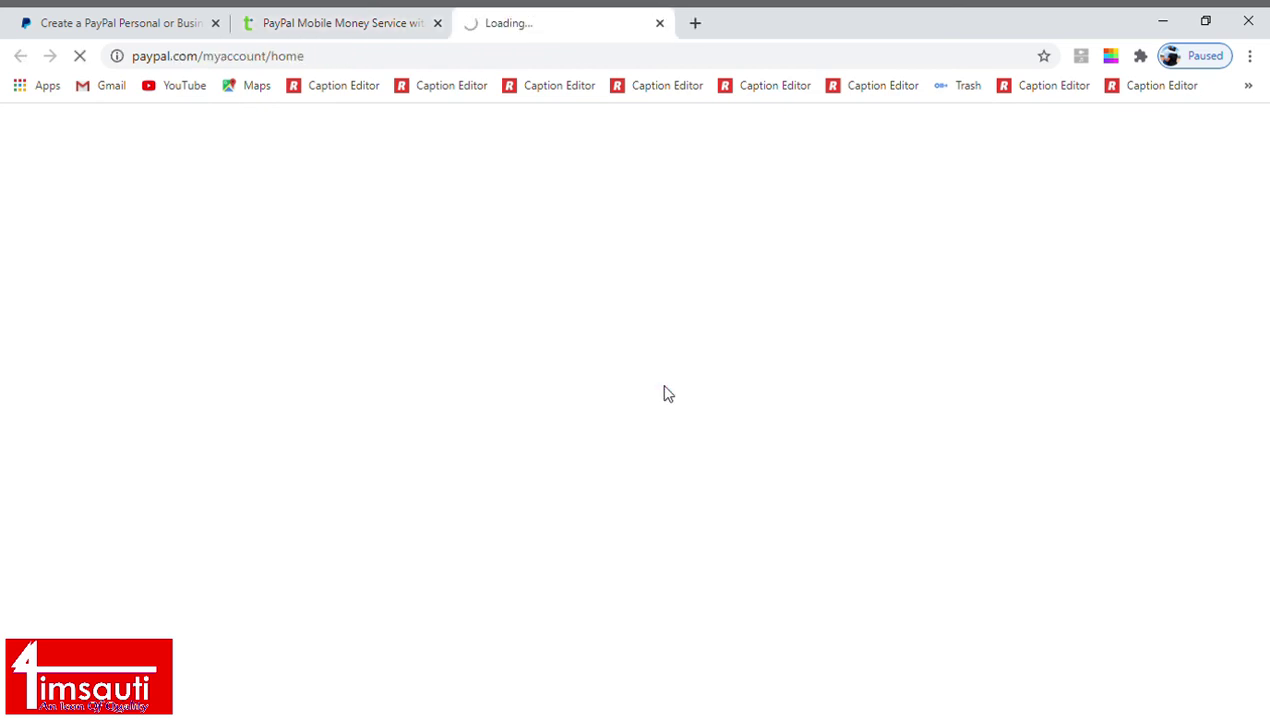
{"action": "left_click", "coordinate": [630, 381]}
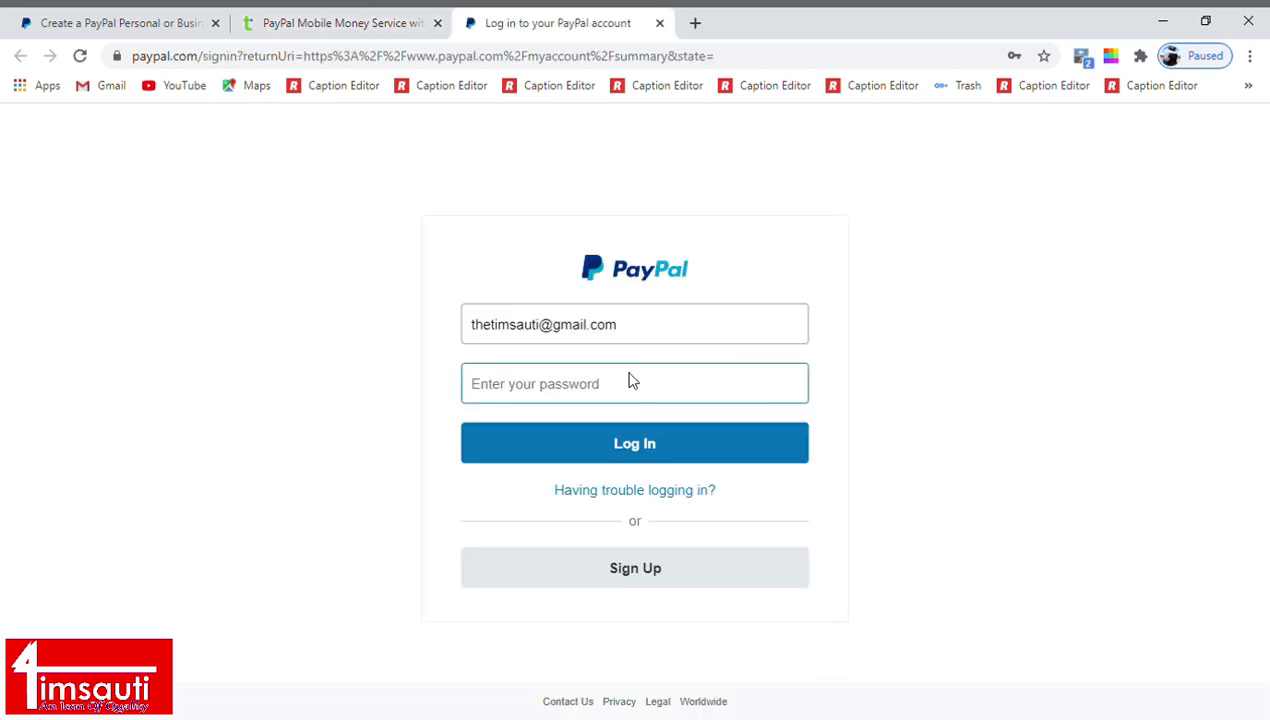
{"action": "type", "text": "•••••"}
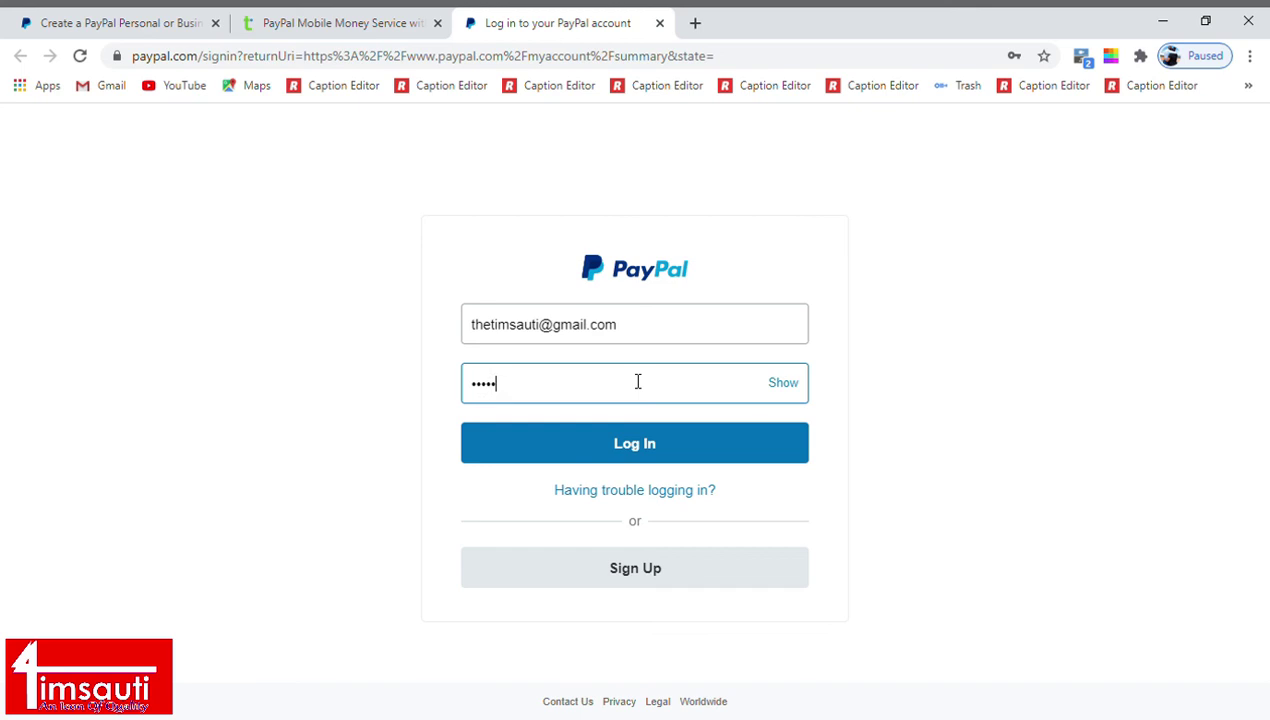
{"action": "type", "text": "••••"}
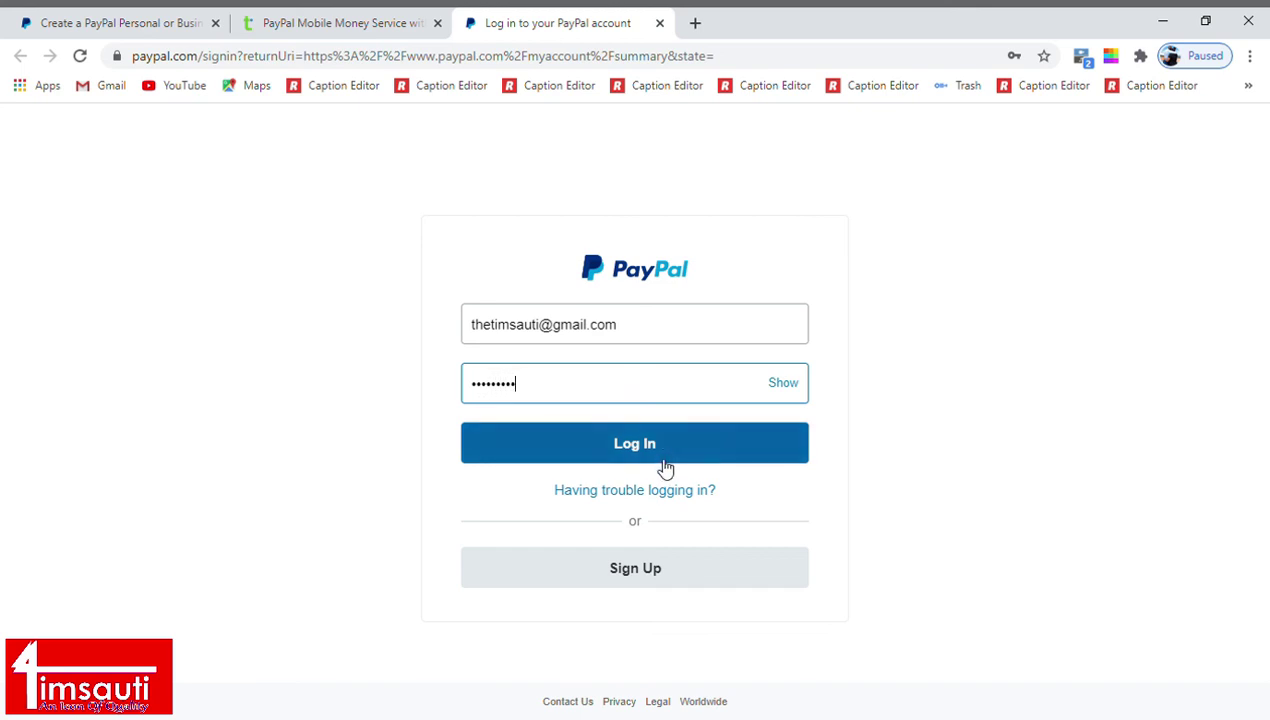
{"action": "left_click", "coordinate": [662, 455]}
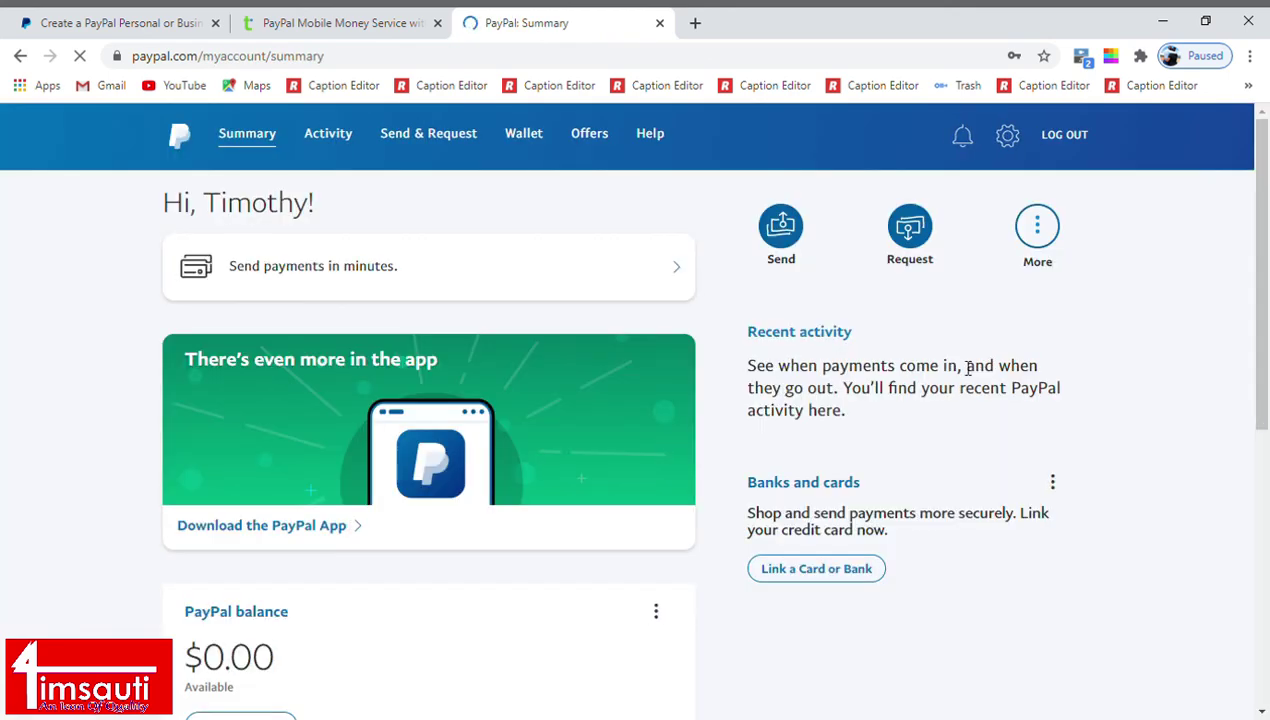
{"action": "left_click_drag", "start_coordinate": [1262, 228], "coordinate": [1264, 194]}
{"action": "left_click_drag", "start_coordinate": [332, 210], "coordinate": [222, 224]}
{"action": "left_click", "coordinate": [368, 16]}
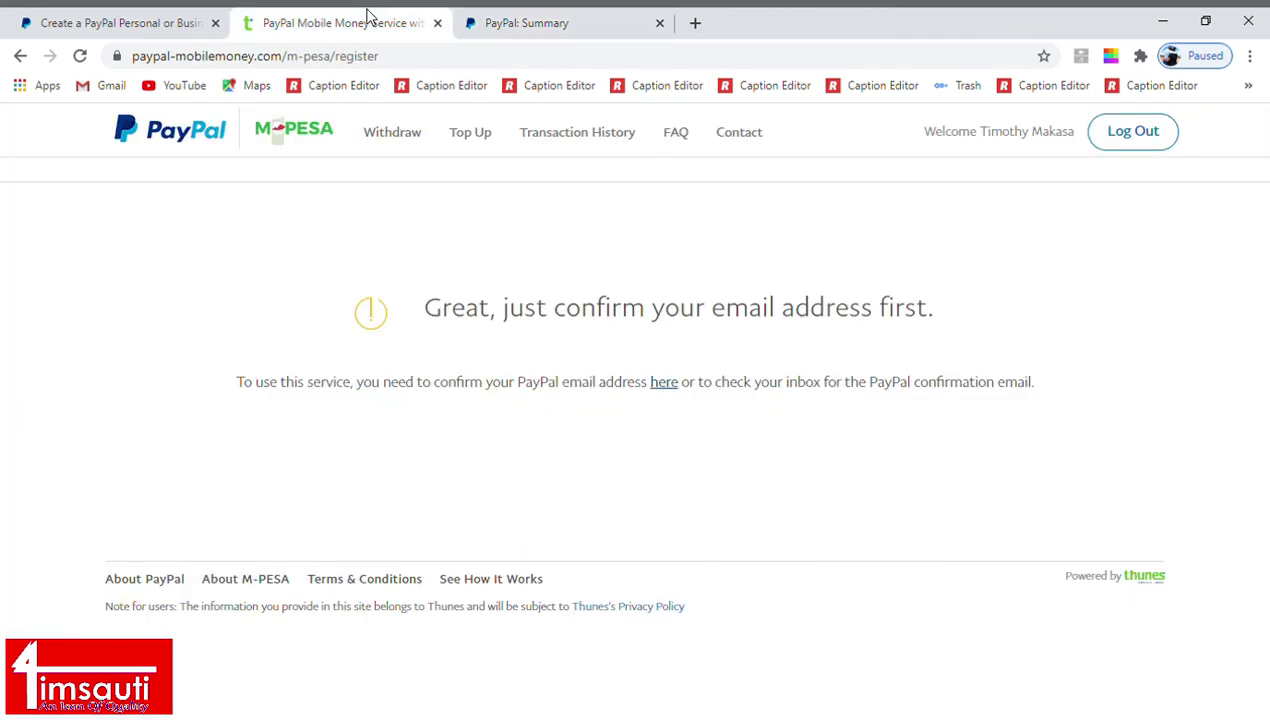
- Reload the M-PESA register page so it shows the 'Almost there...' mobile number prompt
{"action": "left_click", "coordinate": [81, 57]}
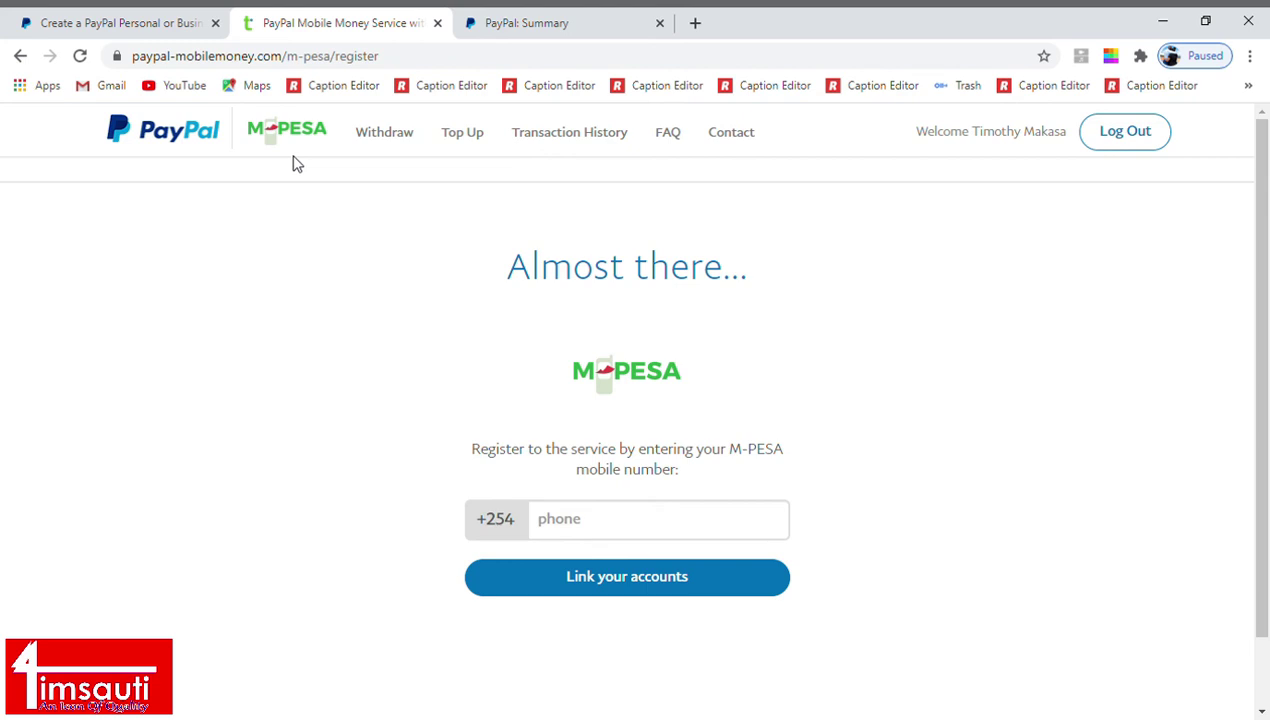
- Enter the M-PESA mobile number after the +254 prefix and try 'Link your accounts' twice
{"action": "left_click", "coordinate": [565, 529]}
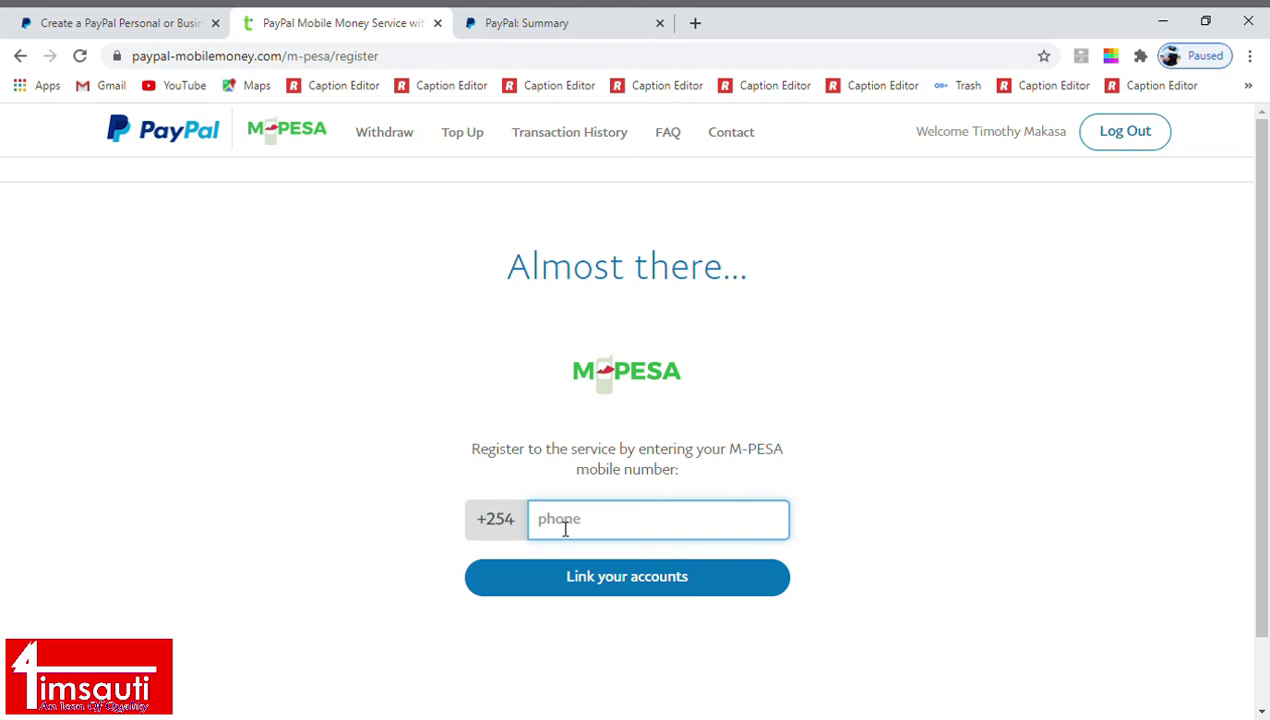
{"action": "type", "text": "0"}
{"action": "key", "text": "BackSpace"}
{"action": "type", "text": "xxxxxxxxxxxx"}
{"action": "left_click", "coordinate": [631, 584]}
{"action": "left_click", "coordinate": [892, 452]}
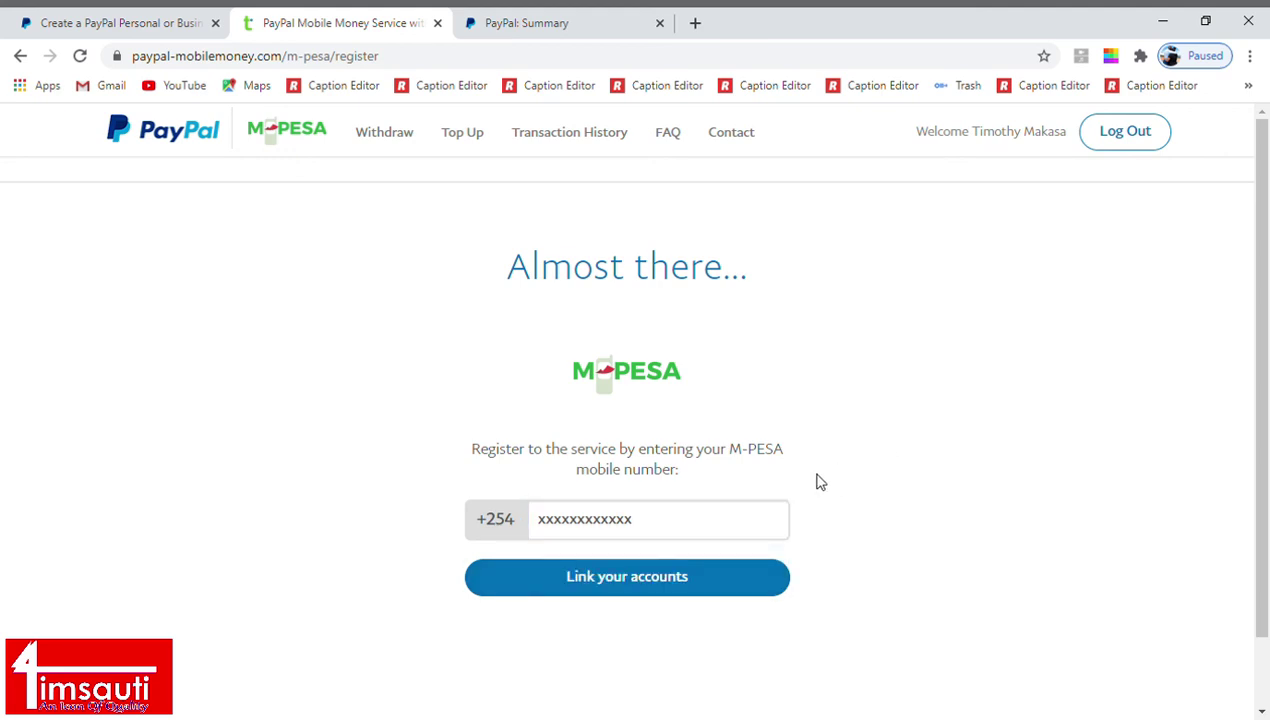